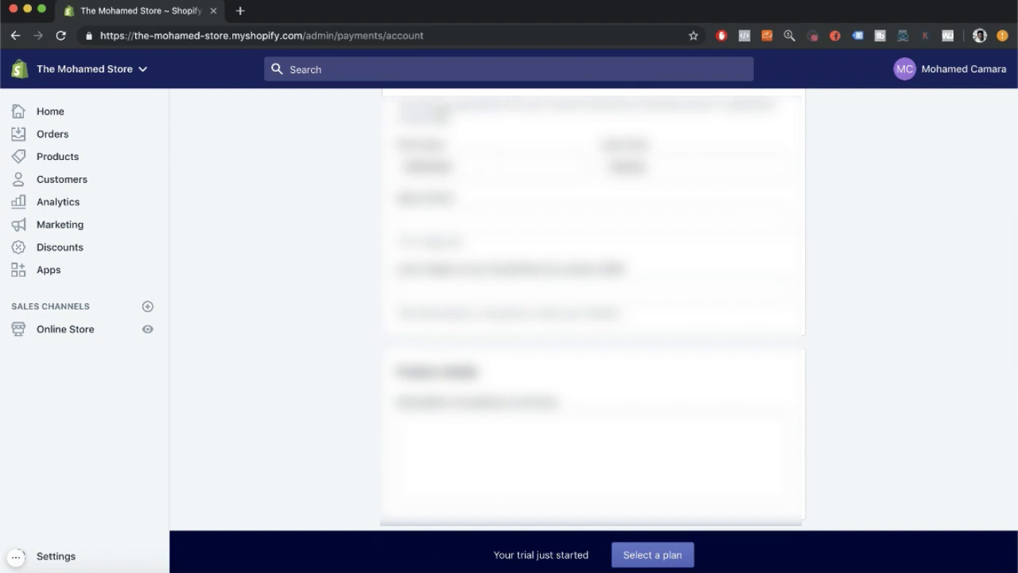
Review the Shopify Payments business details (Atlanta, 30305) and select the empty Routing number field.
scroll(455, 301, down, 4)
scroll(455, 337, down, 10)
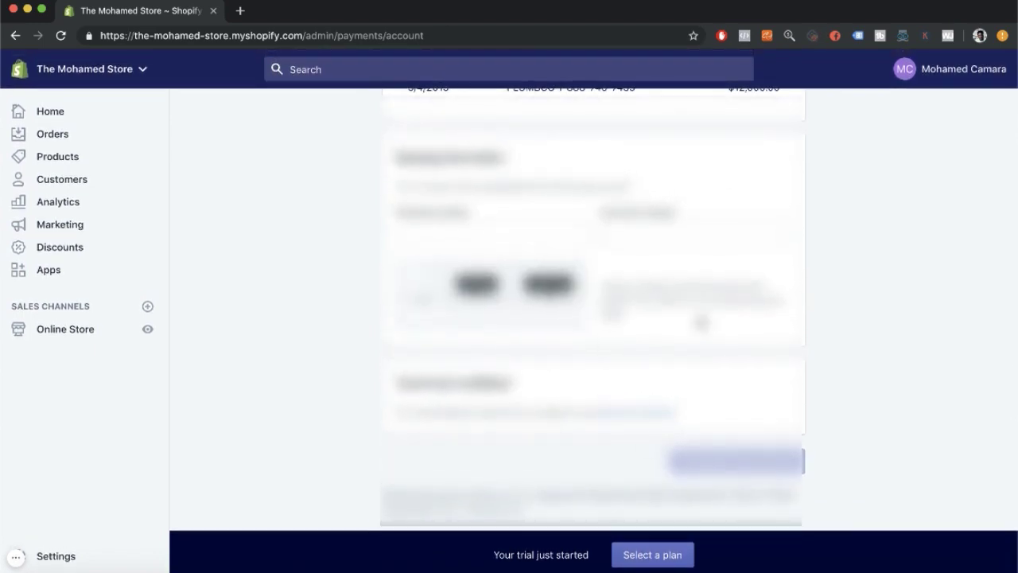
scroll(606, 386, up, 5)
scroll(604, 376, down, 4)
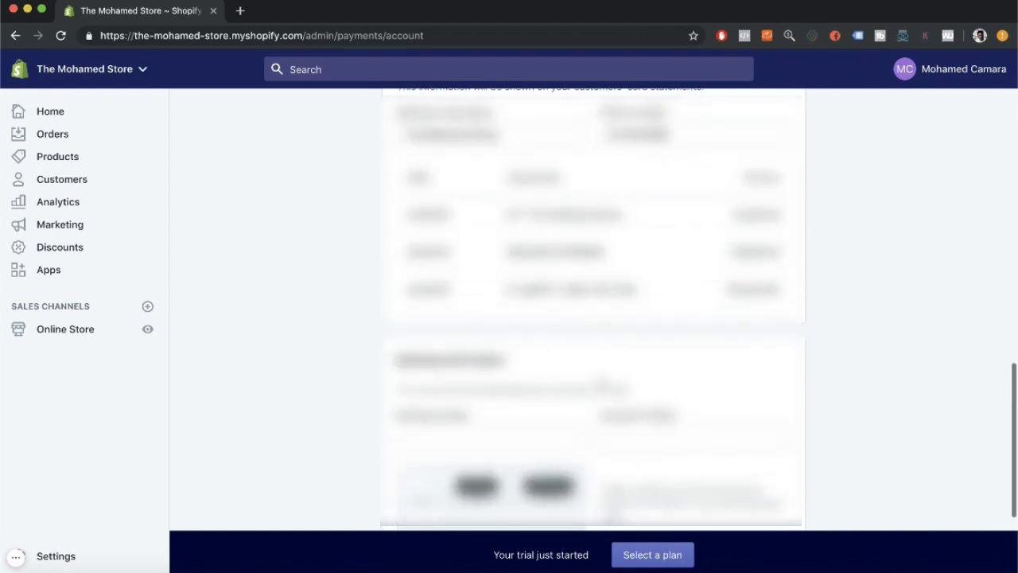
scroll(605, 388, up, 15)
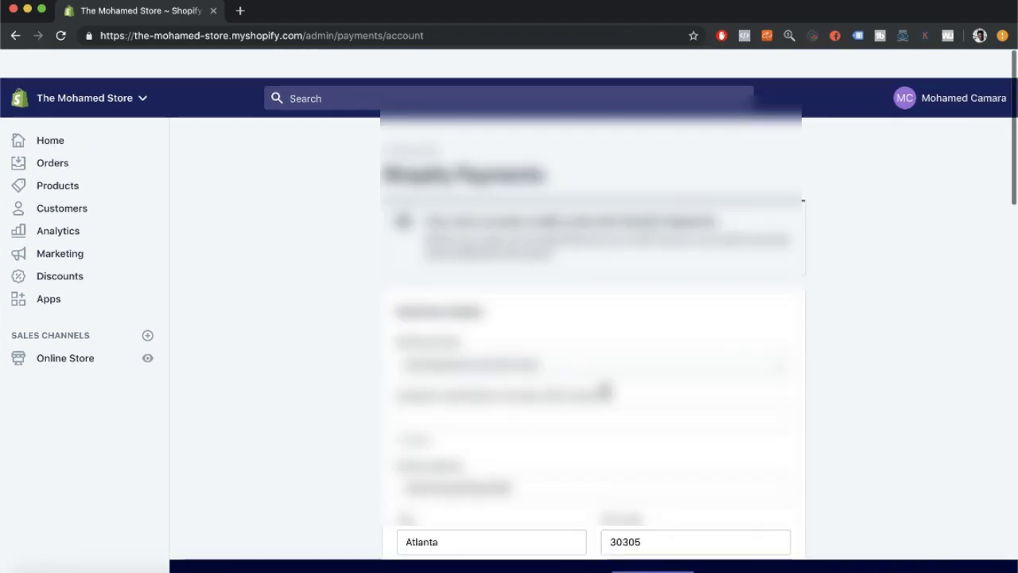
scroll(605, 387, down, 6)
scroll(605, 388, down, 6)
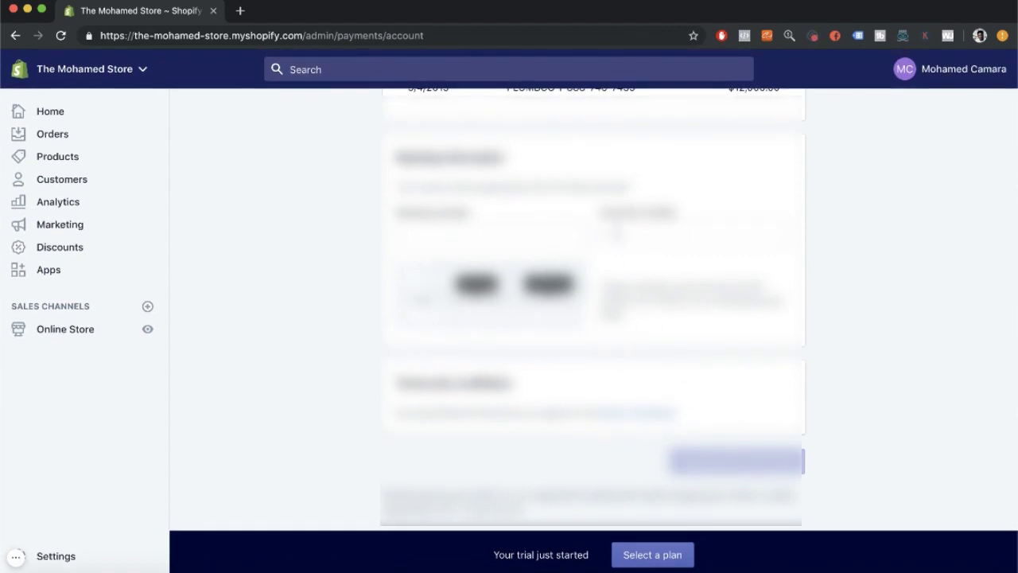
scroll(619, 239, up, 3)
scroll(616, 234, down, 3)
click(475, 244)
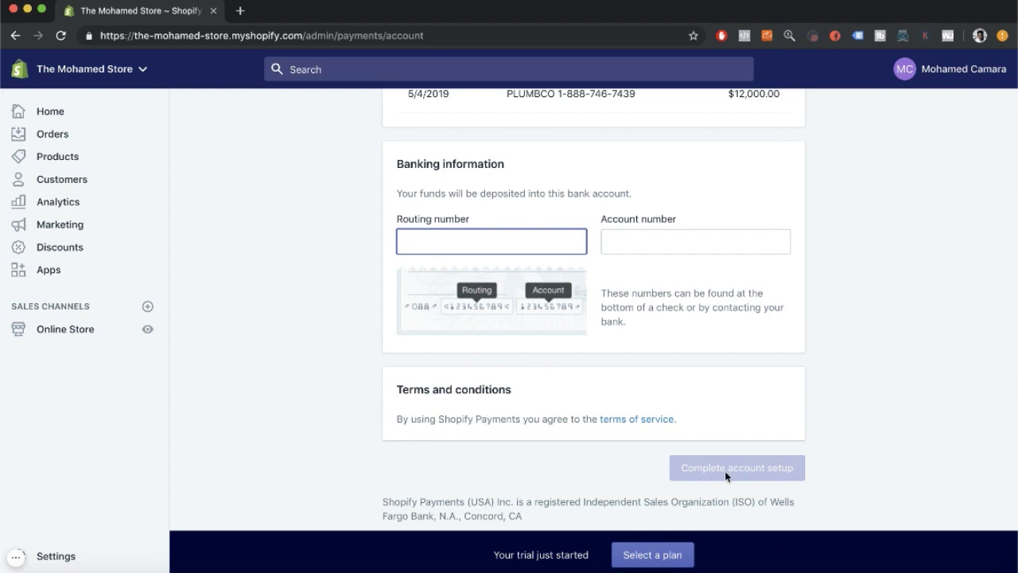
Go to Settings > Payment providers and scroll down to the PayPal Express Checkout section.
click(54, 556)
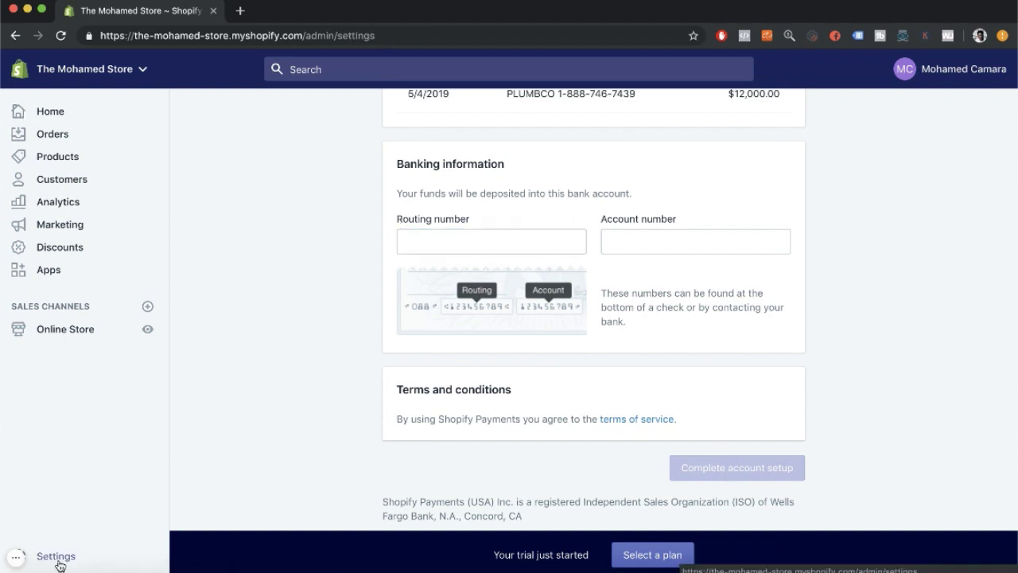
click(369, 265)
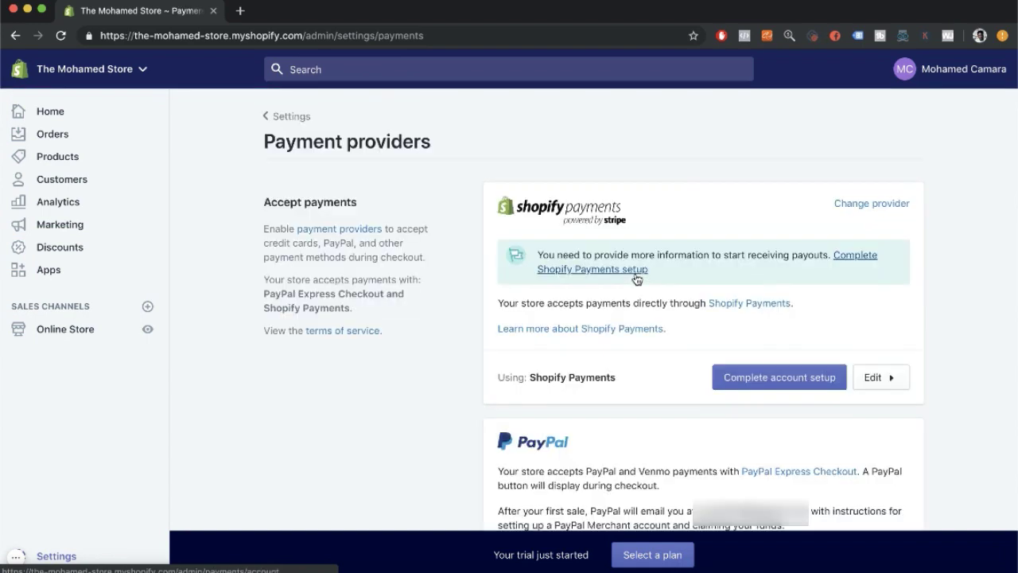
scroll(636, 278, down, 5)
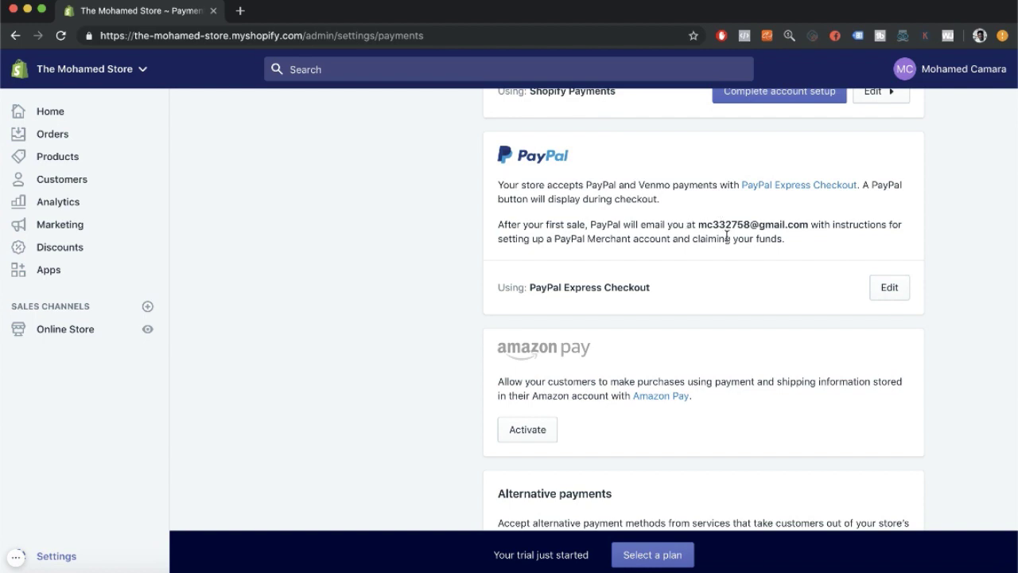
Deactivate PayPal Express Checkout and confirm the deactivation.
click(888, 288)
scroll(779, 320, down, 3)
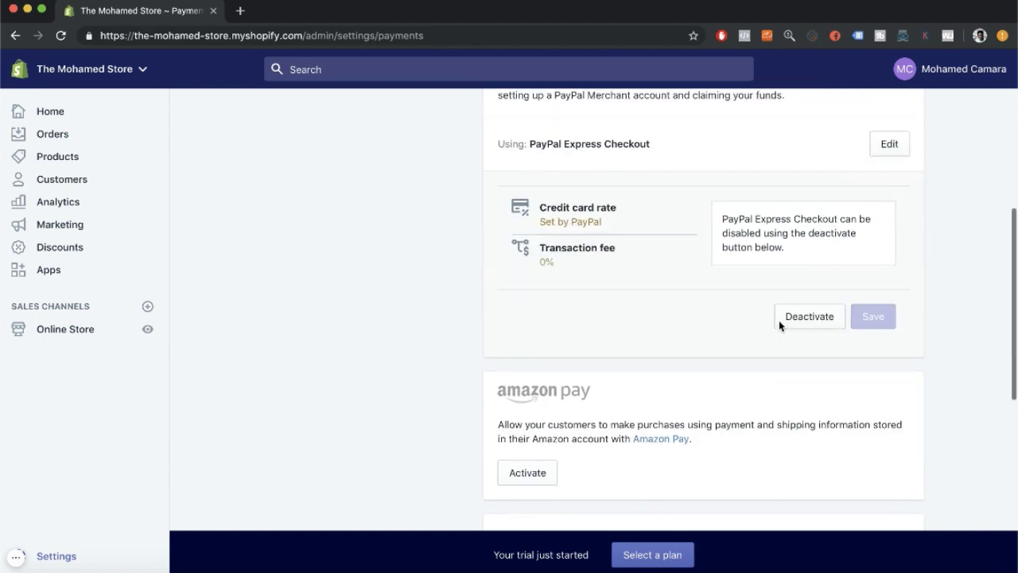
click(811, 327)
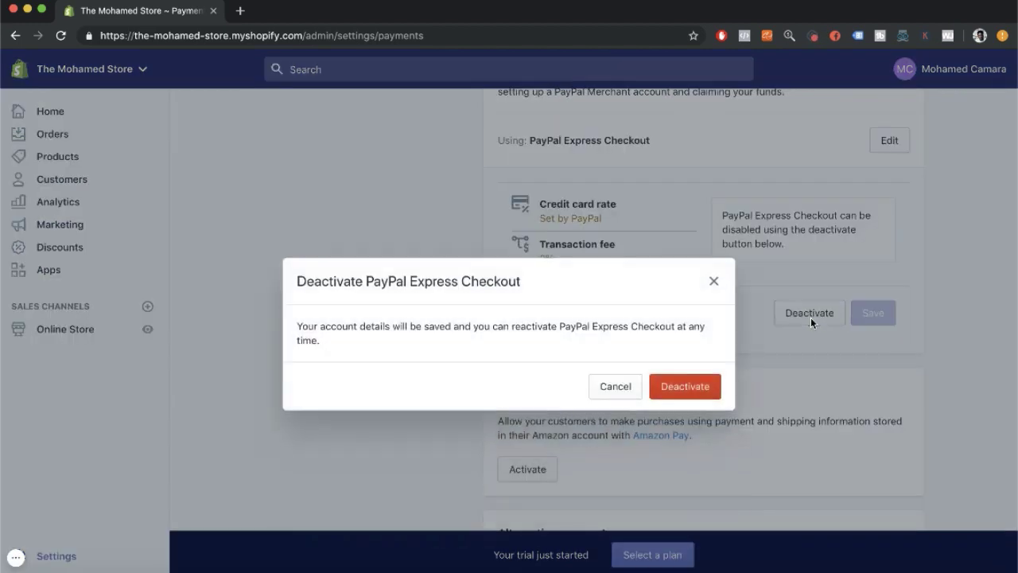
click(683, 393)
Choose PayPal Express Checkout again in the Select PayPal method dropdown.
scroll(877, 239, up, 2)
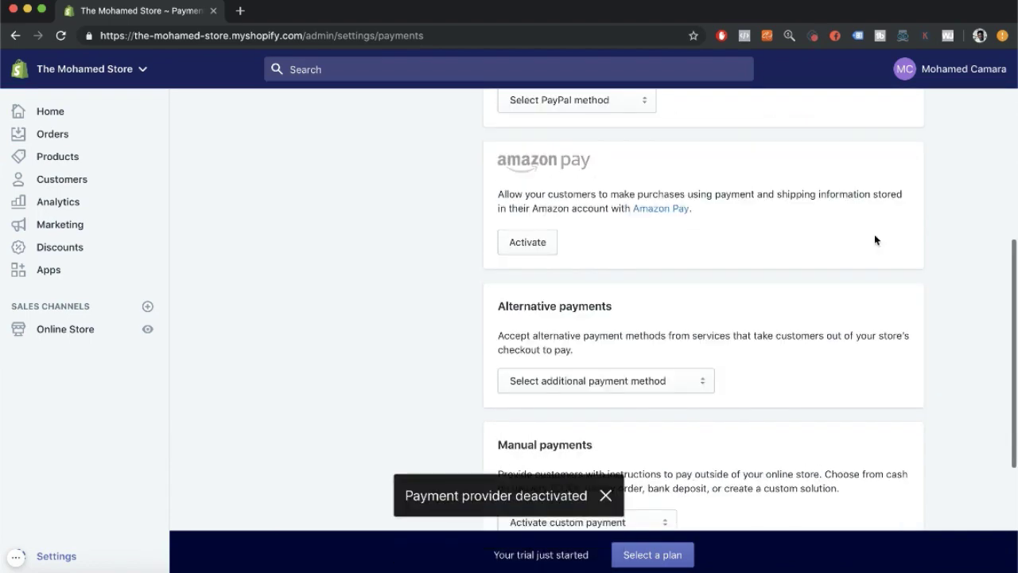
scroll(855, 284, up, 5)
scroll(855, 284, down, 2)
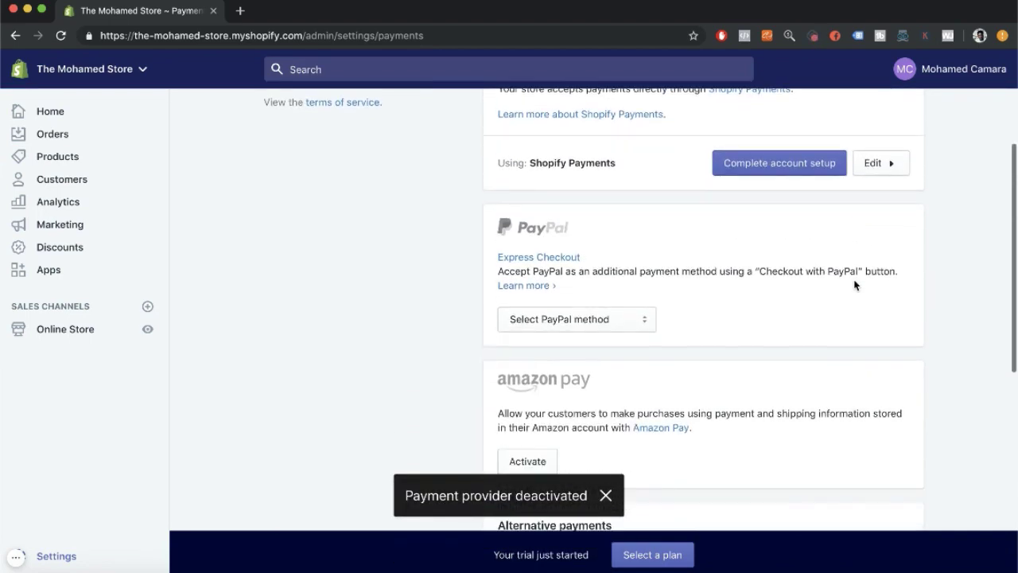
click(609, 320)
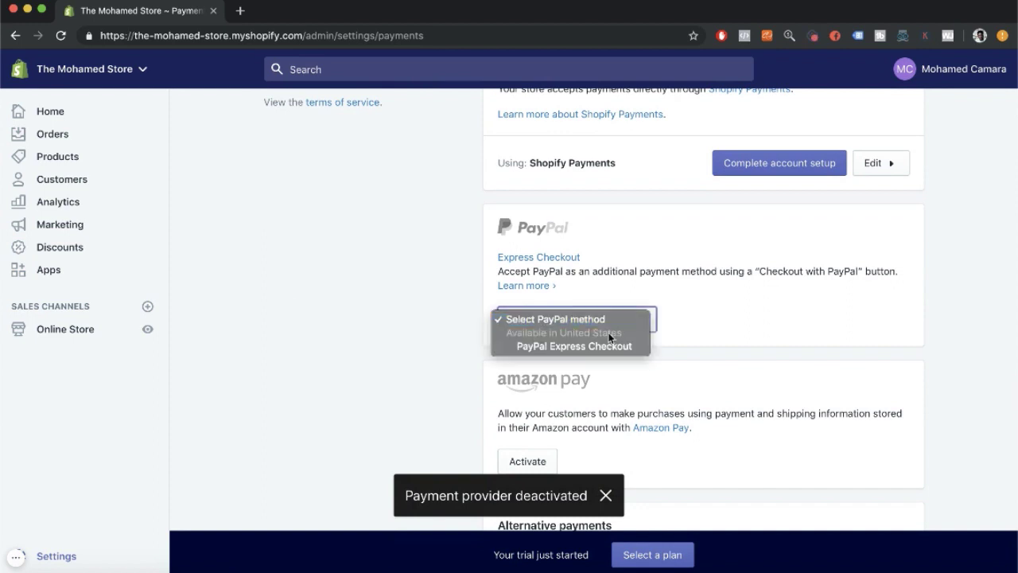
click(610, 347)
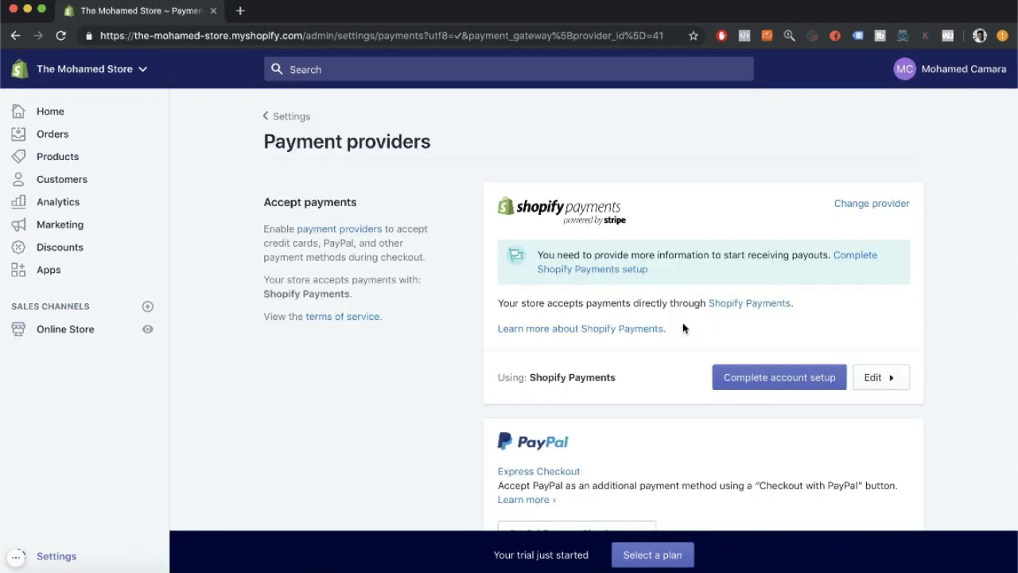
scroll(682, 328, down, 5)
scroll(803, 405, down, 2)
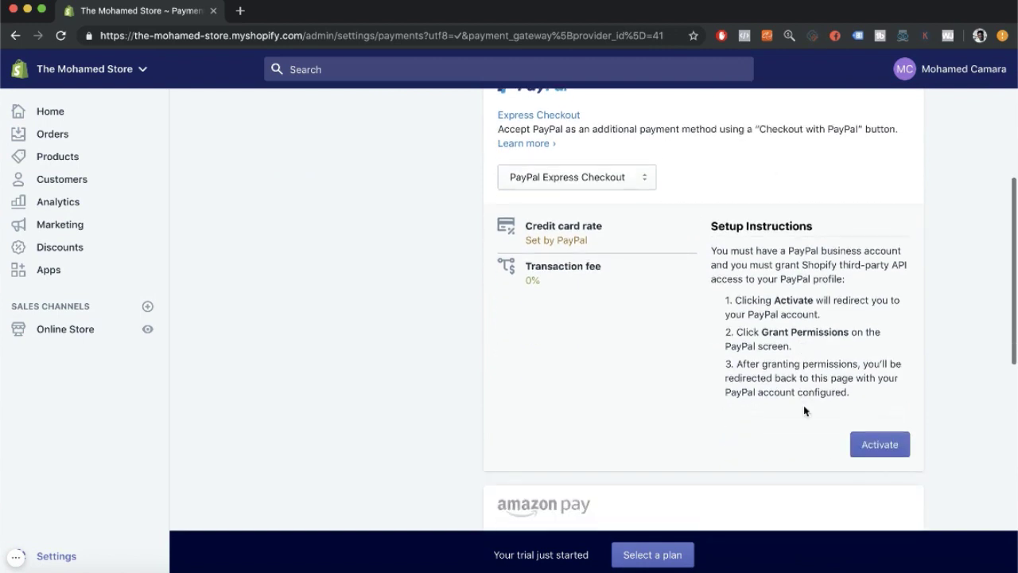
click(867, 444)
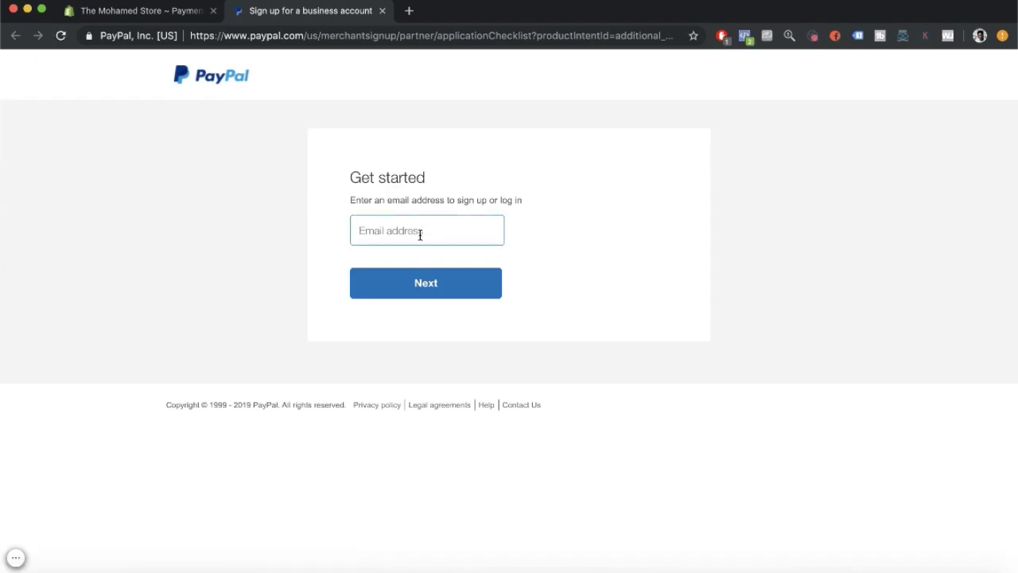
click(383, 11)
scroll(879, 381, down, 5)
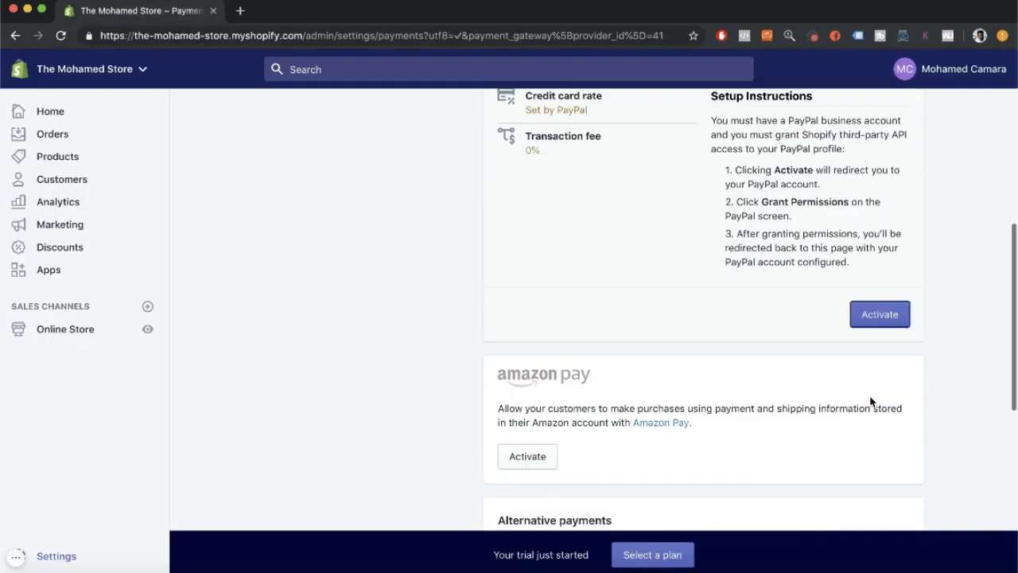
scroll(871, 398, down, 3)
scroll(708, 188, up, 2)
scroll(708, 187, down, 2)
scroll(218, 323, up, 4)
scroll(180, 363, down, 1)
scroll(143, 430, down, 2)
Return to the Settings overview and read the checklist's Step 3 Shipping Settings instructions.
click(32, 556)
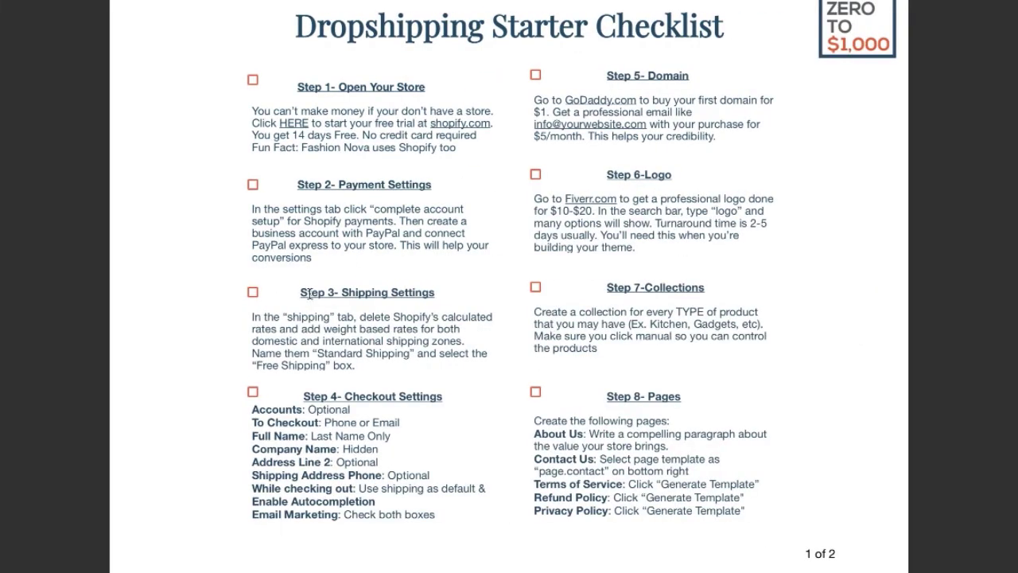
drag(298, 288, 509, 385)
click(428, 370)
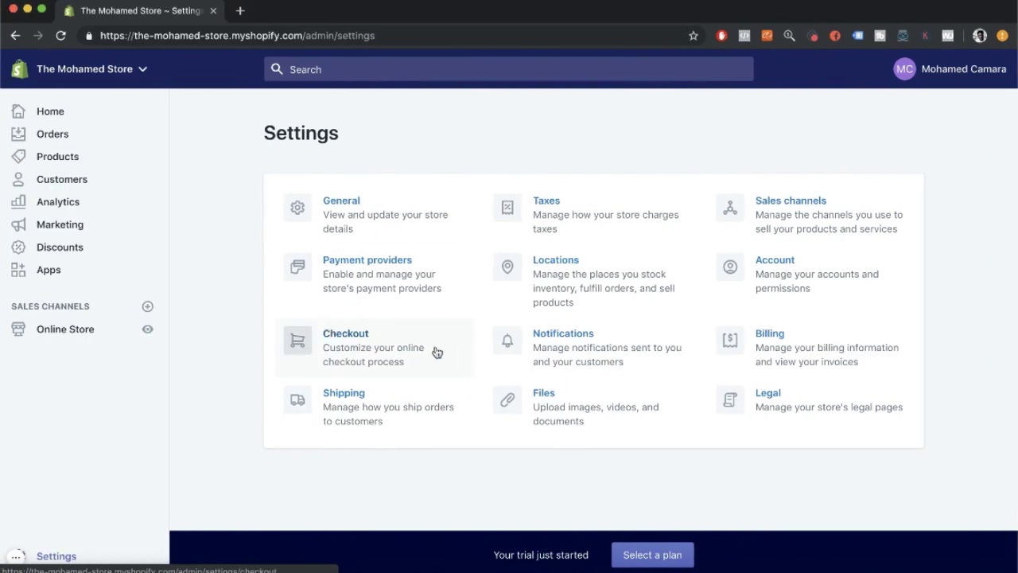
In Shipping settings, review the Rest of World zone and begin adding a new shipping zone.
click(366, 431)
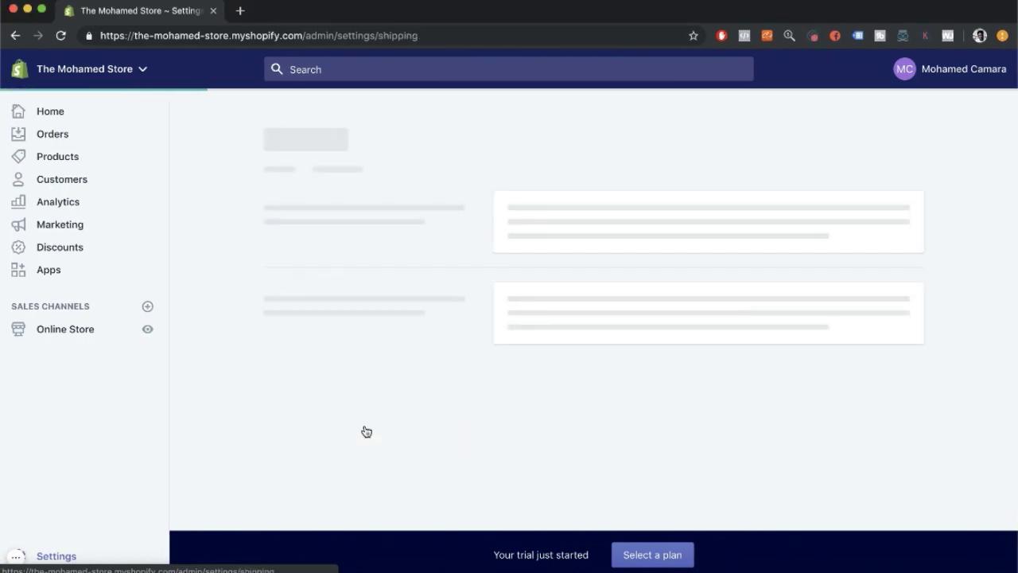
scroll(566, 398, down, 5)
scroll(626, 357, up, 2)
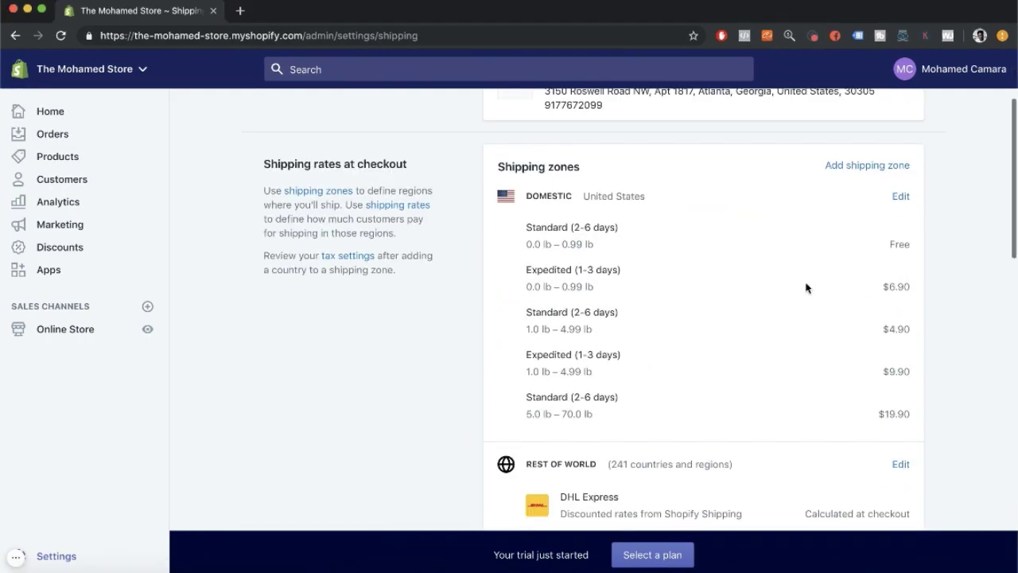
scroll(919, 212, up, 2)
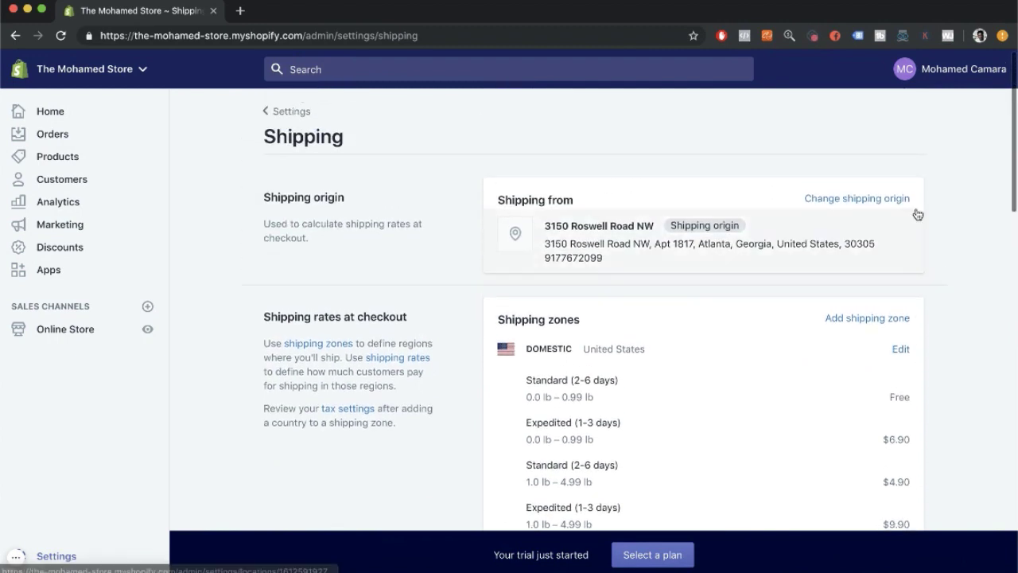
scroll(853, 281, down, 2)
click(871, 164)
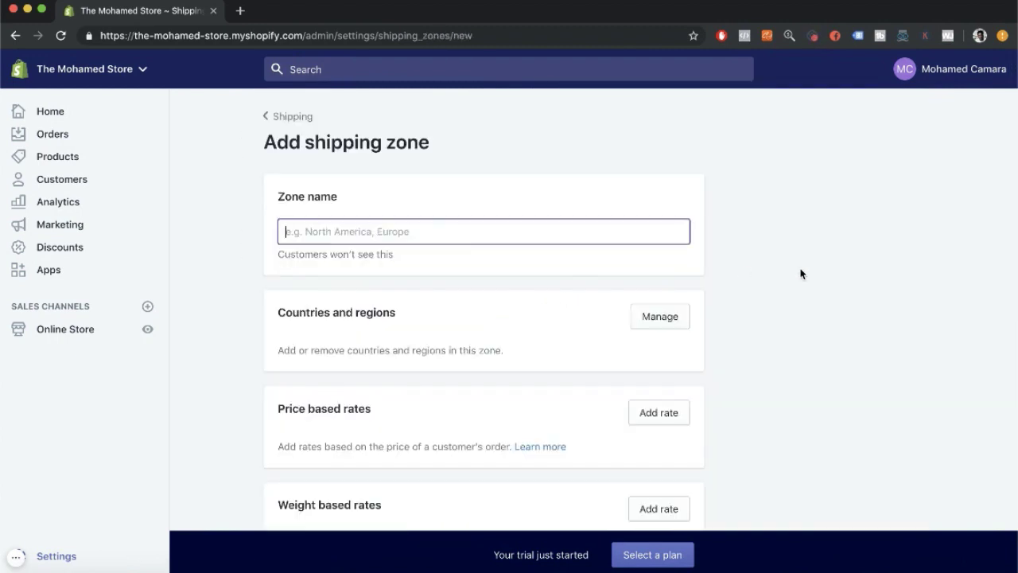
click(291, 116)
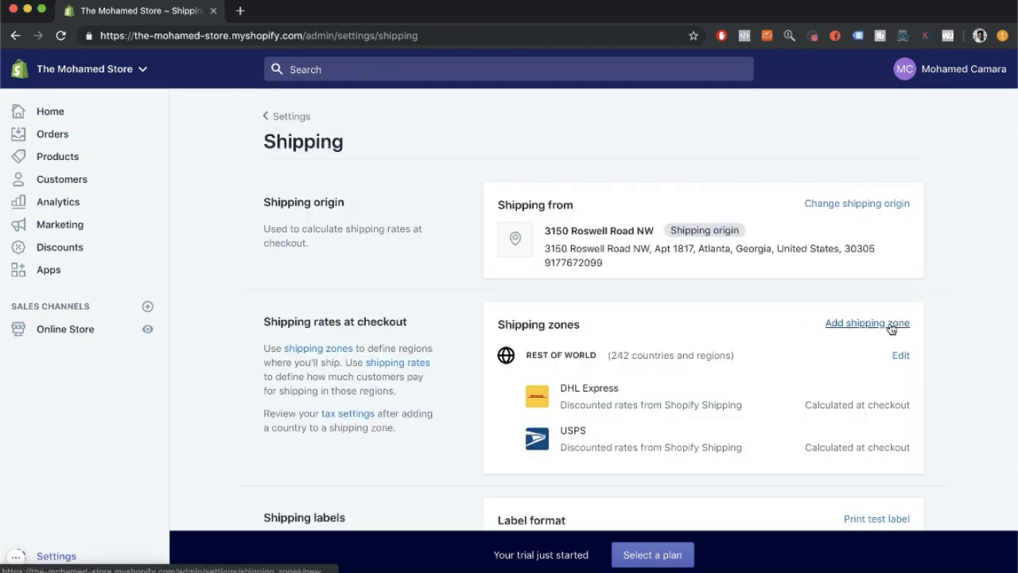
click(892, 328)
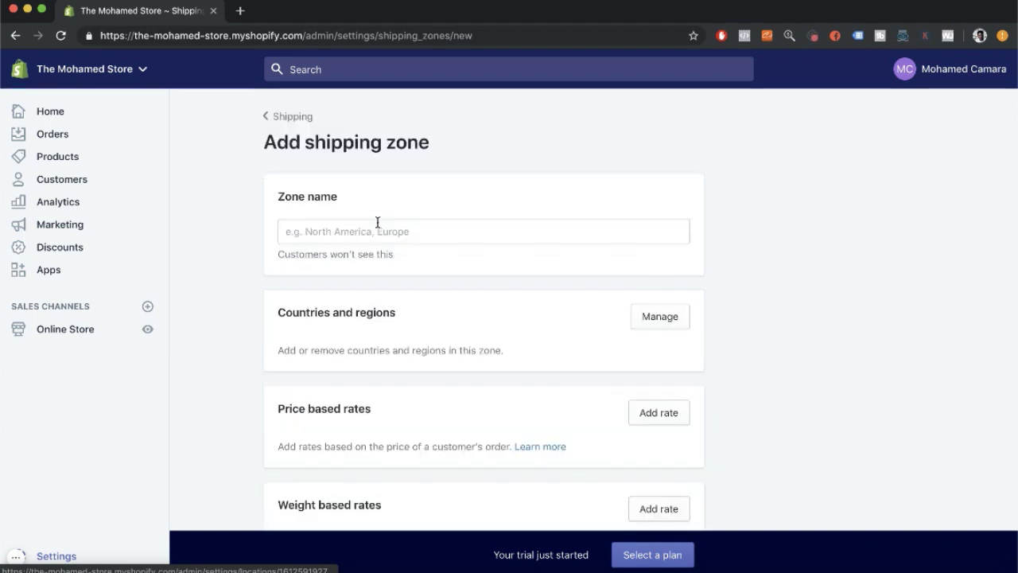
Name the new shipping zone 'us' and bring up its countries and regions list.
click(350, 231)
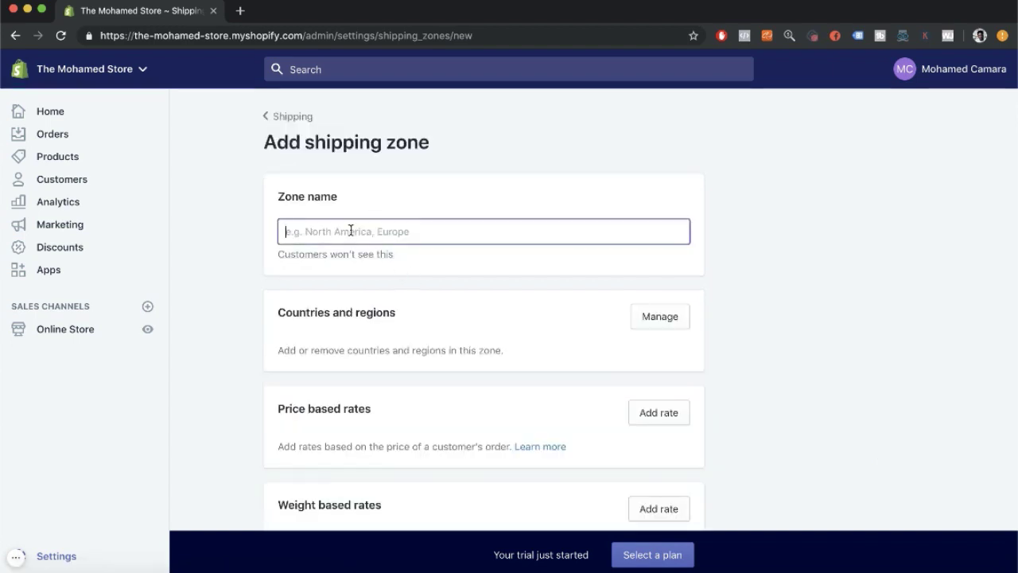
text(us)
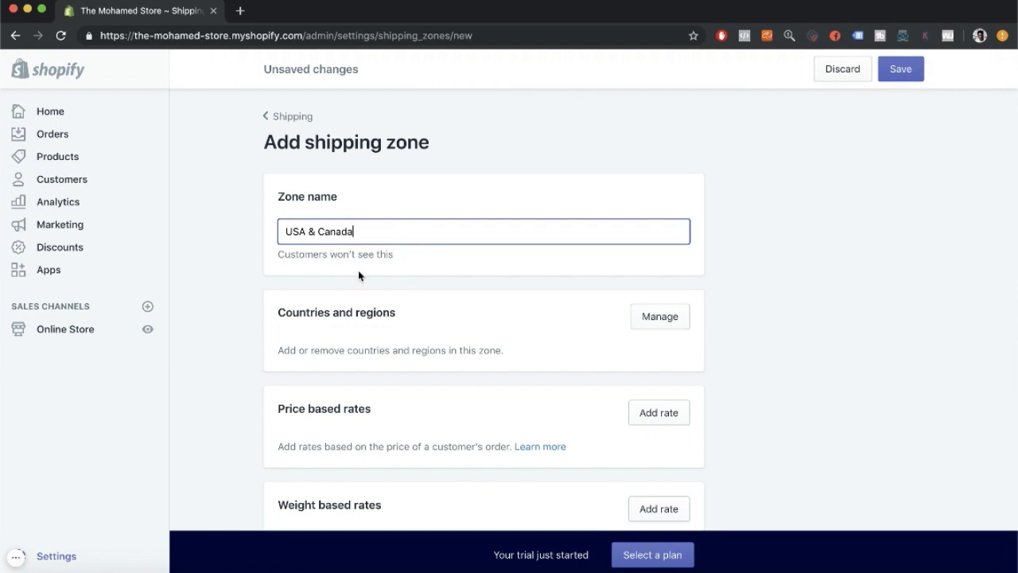
scroll(359, 275, down, 3)
click(645, 196)
Add the United States and Canada to the zone and save the country selection.
click(351, 180)
text(united)
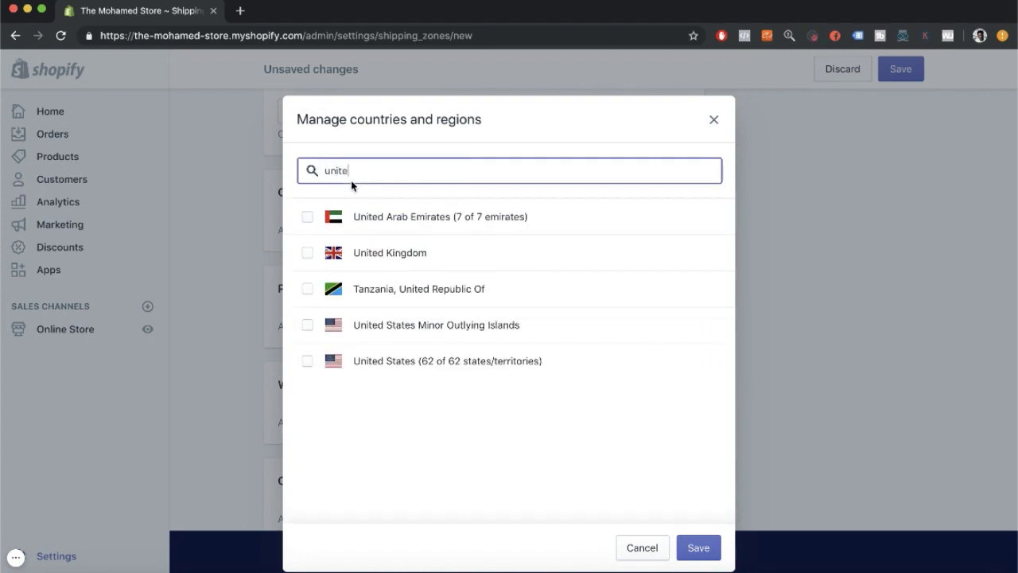
click(352, 365)
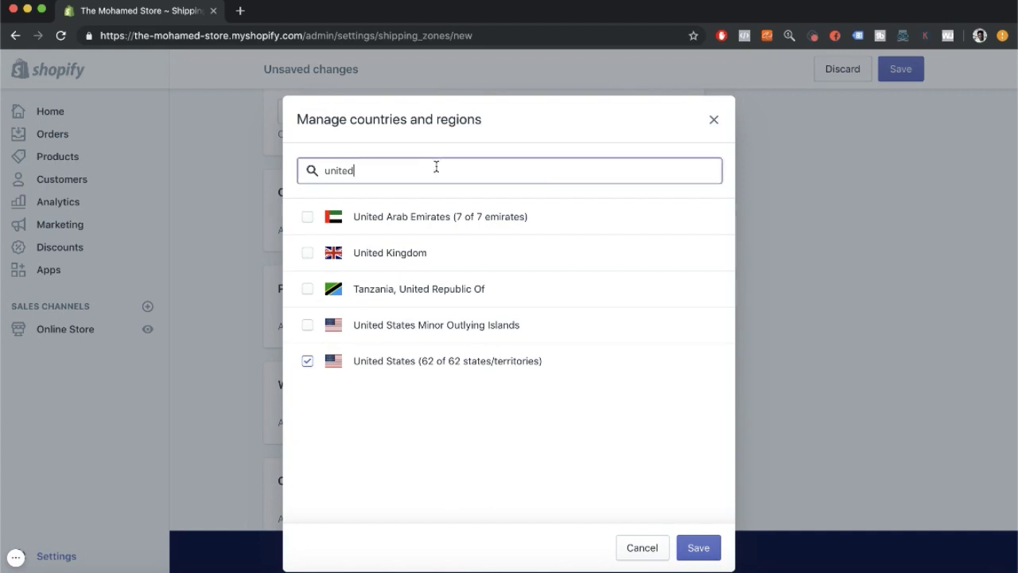
double_click(436, 167)
text(cana)
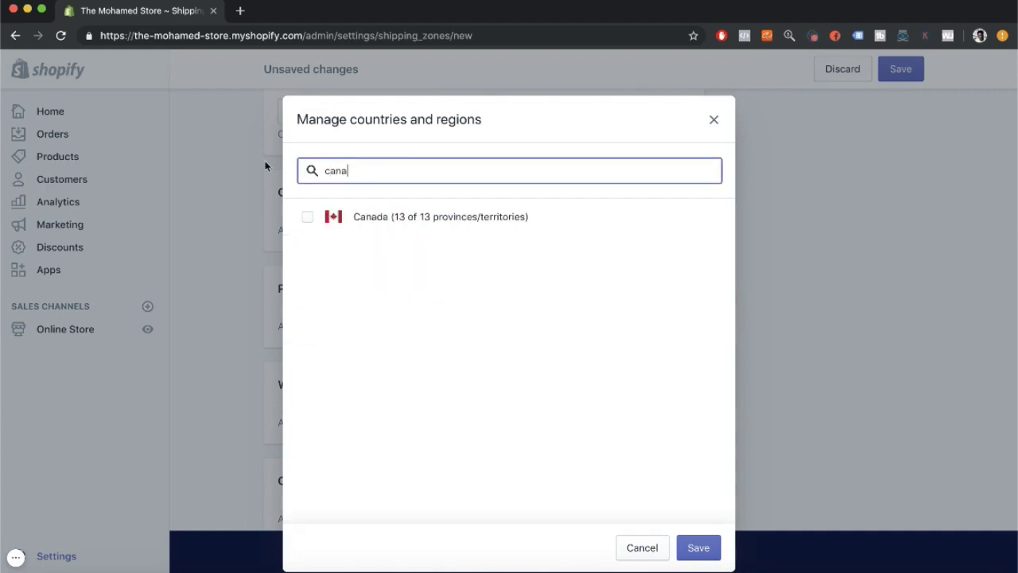
click(364, 217)
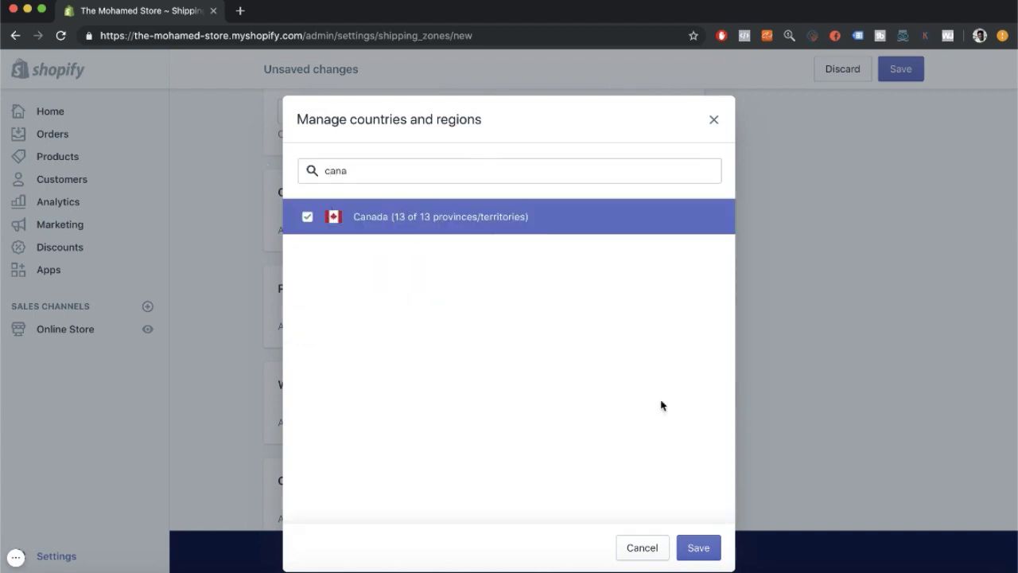
click(701, 548)
scroll(498, 257, down, 4)
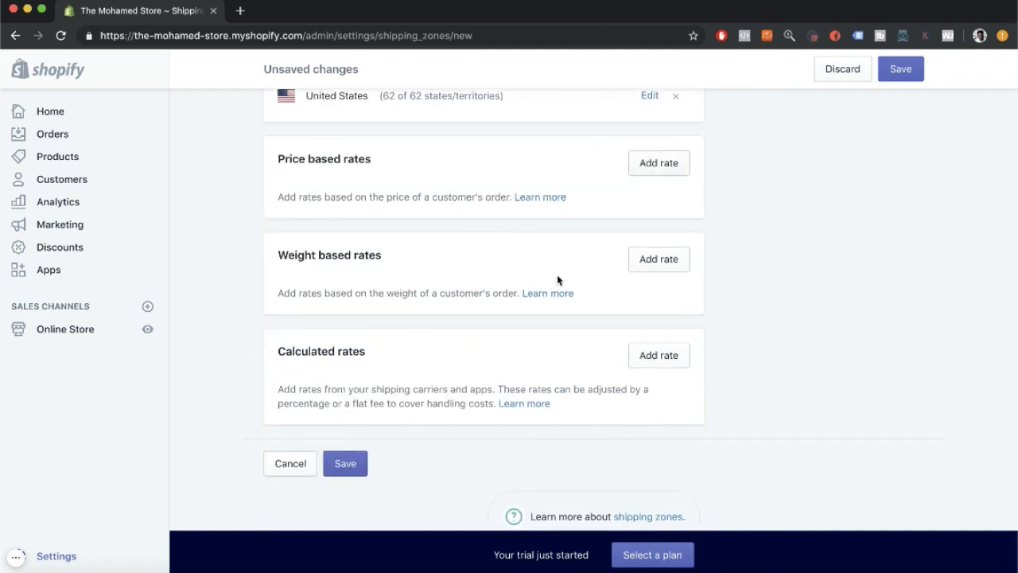
click(658, 164)
Name the new price-based rate 'Standard Shipping' and start setting its rate amount.
click(432, 231)
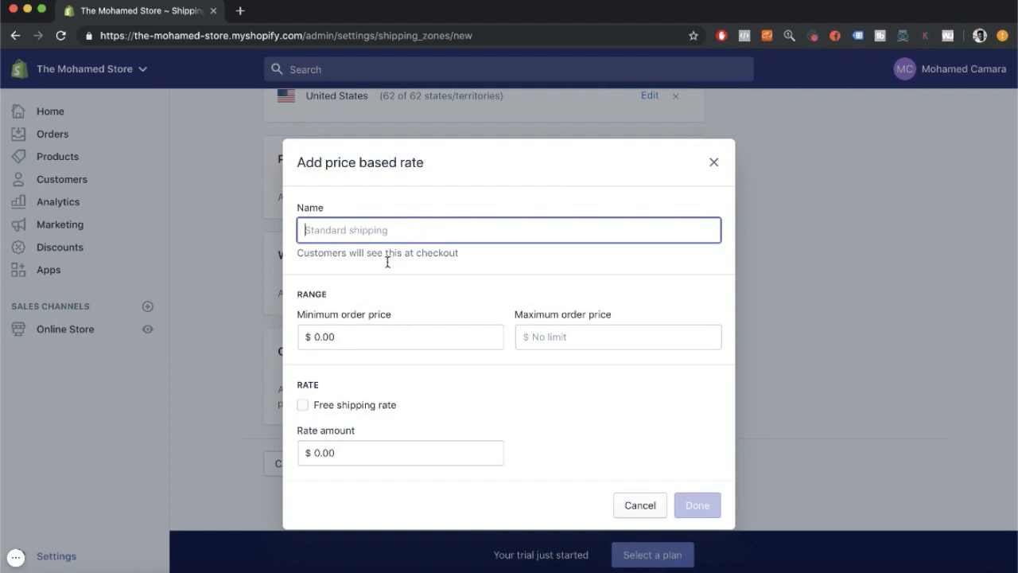
click(352, 452)
drag(352, 453, 314, 454)
text(3)
key(Return)
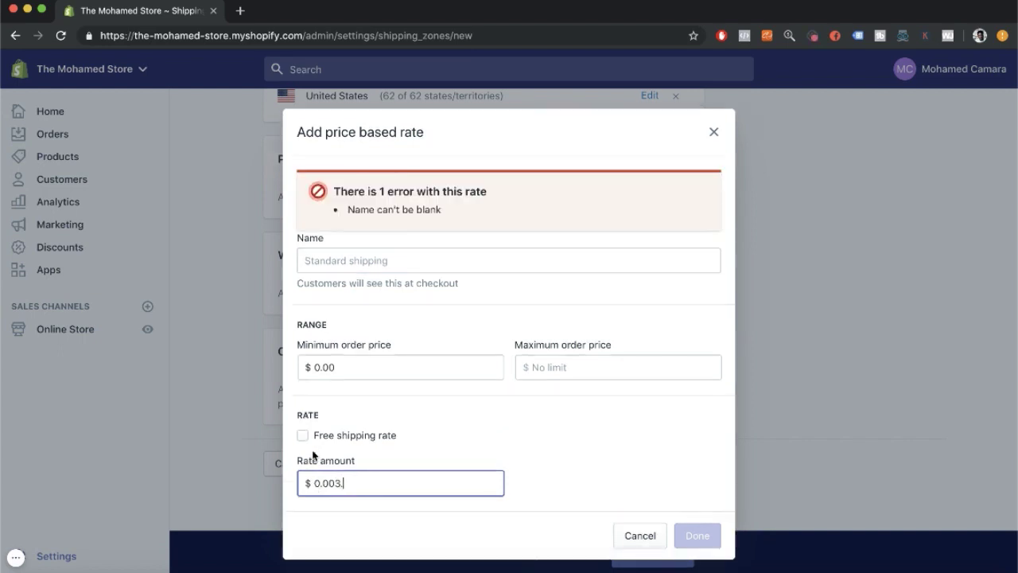
drag(346, 476, 295, 480)
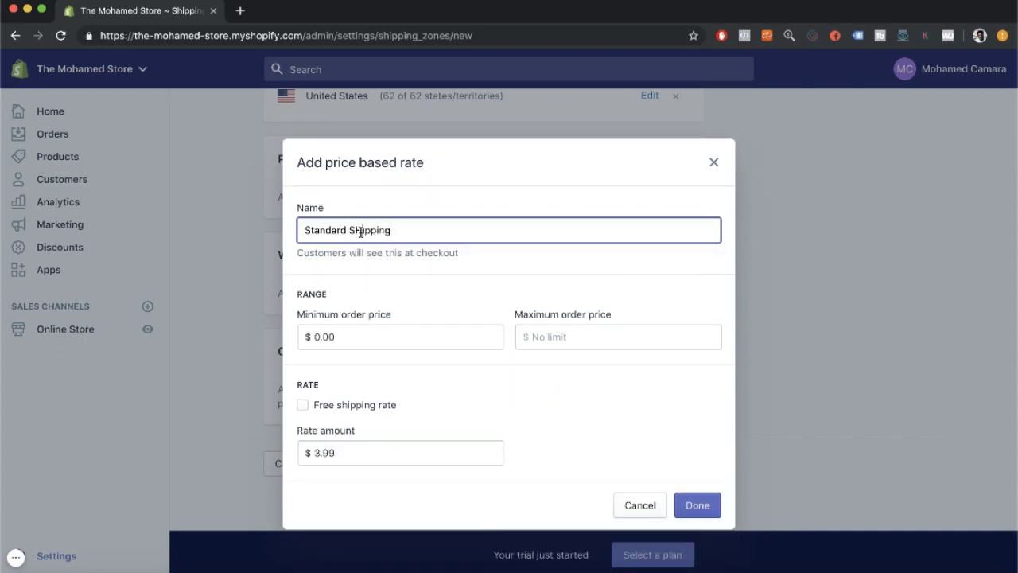
click(361, 232)
key(BackSpace)
text(h)
Give the rate a $0.00–$30.00 order range and a $3.99 charge, then add it.
click(360, 335)
drag(333, 337, 285, 338)
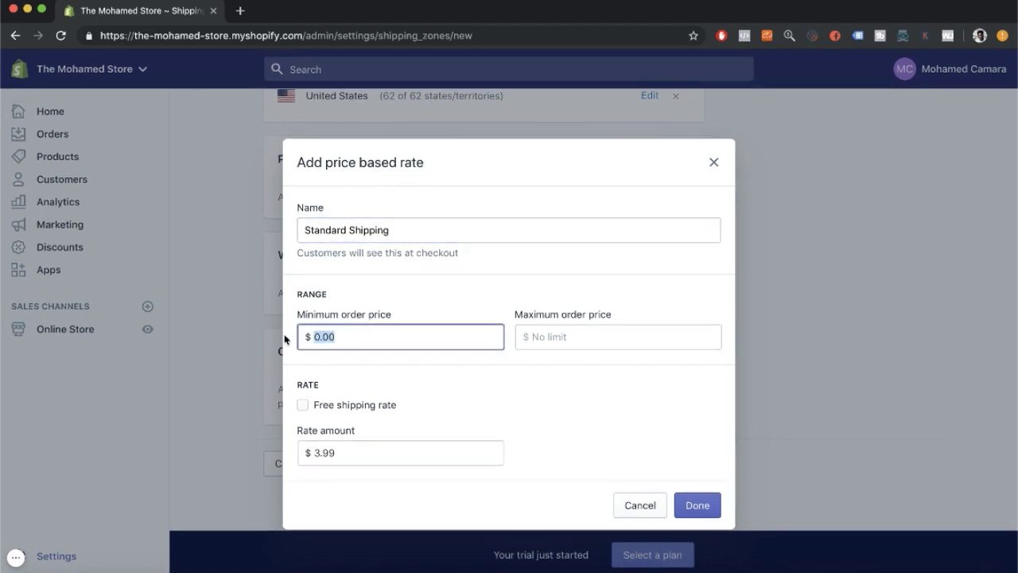
click(584, 339)
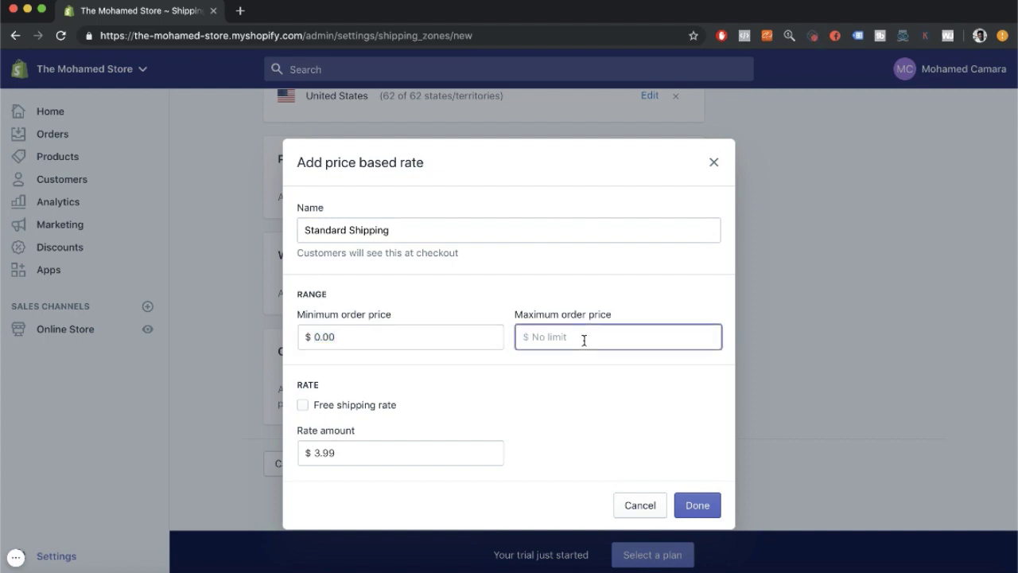
text(30)
click(586, 411)
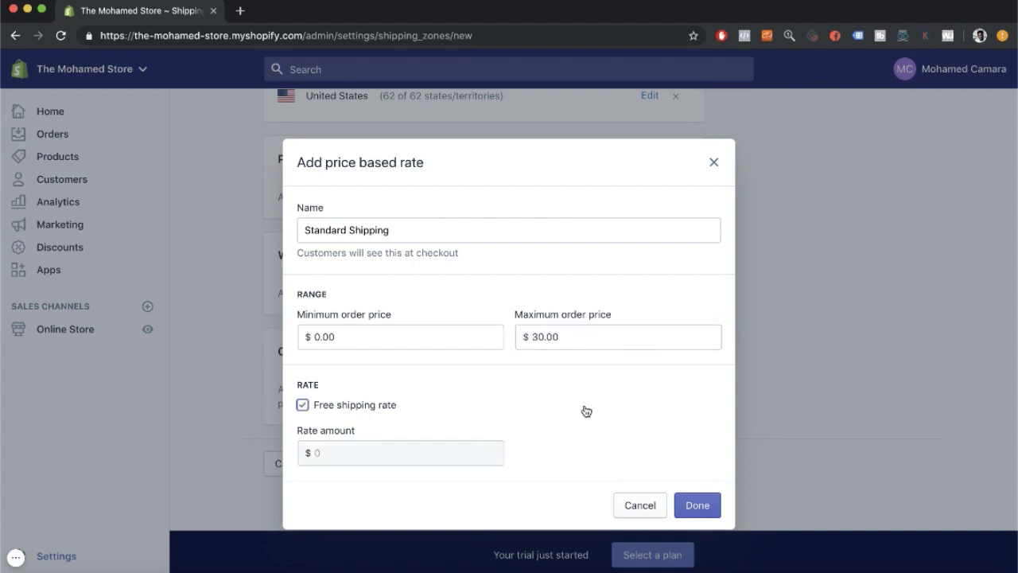
click(302, 405)
click(352, 456)
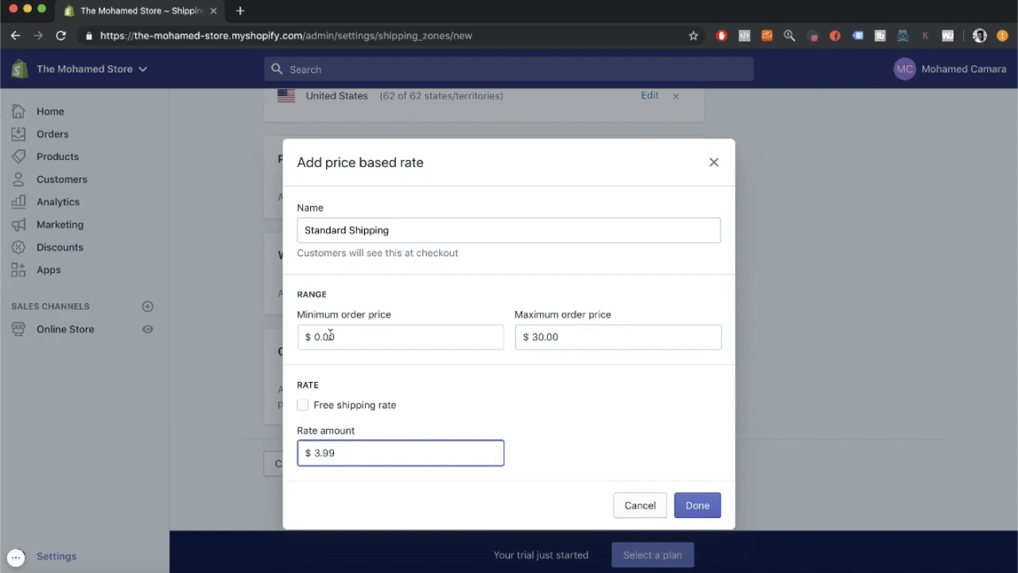
drag(336, 451, 308, 460)
click(676, 503)
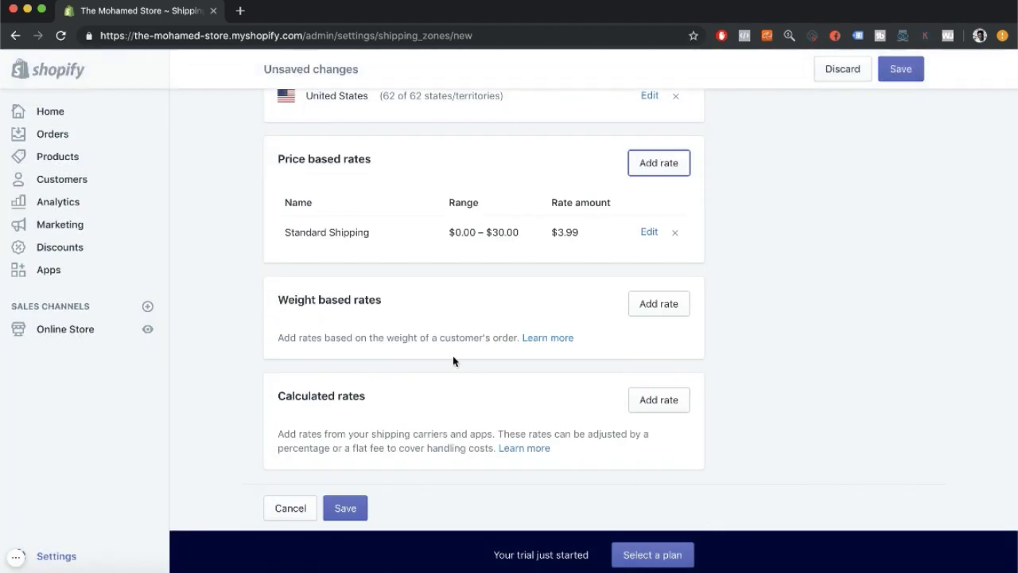
Start a second price-based rate with a minimum order price of 30.00.
click(657, 163)
click(377, 230)
drag(355, 335, 292, 338)
text(.00)
click(580, 364)
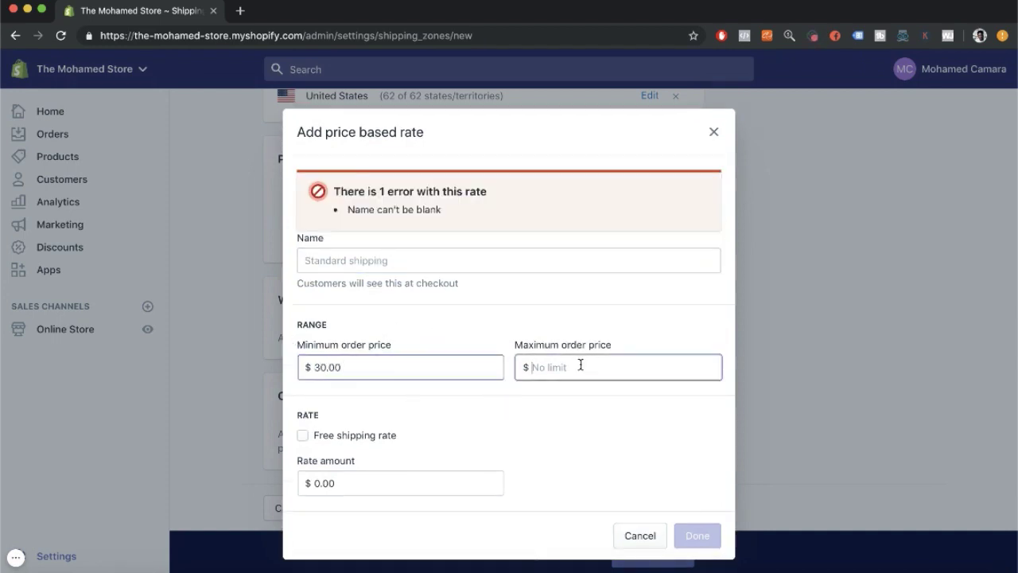
drag(353, 483, 308, 480)
click(339, 483)
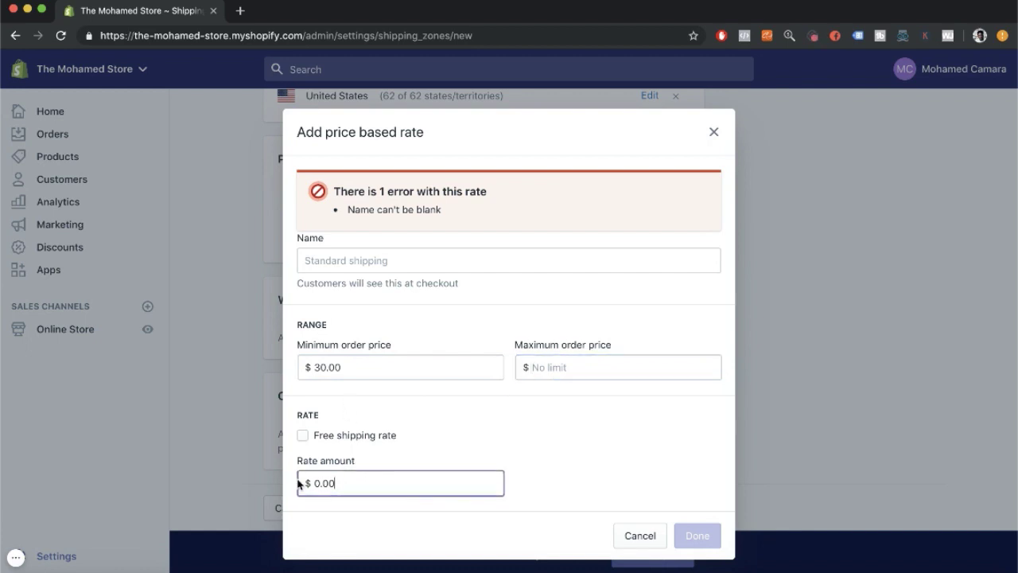
Make it a free shipping rate named 'Free Shipping!' and add it to the zone.
click(303, 436)
drag(375, 225, 285, 230)
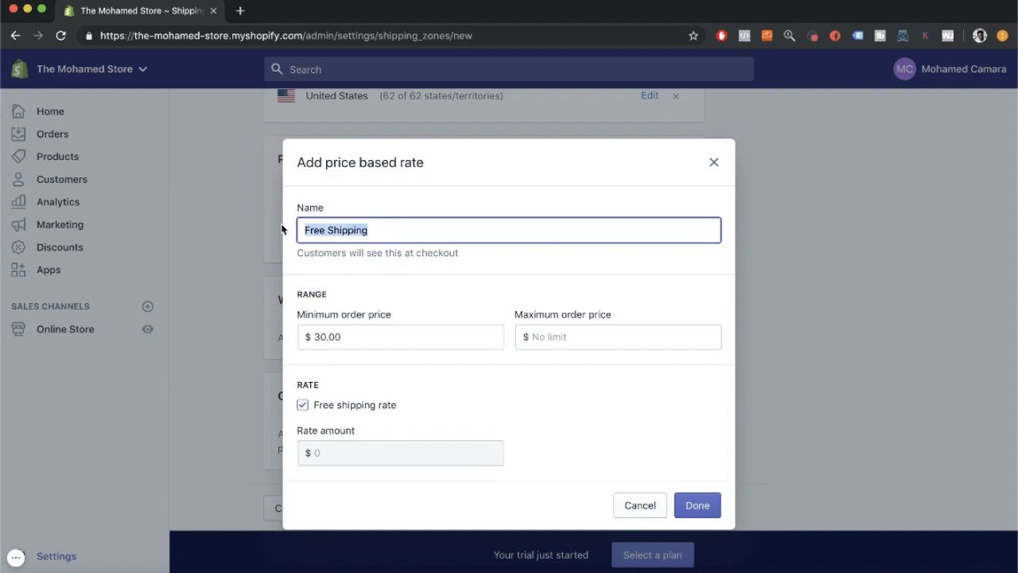
click(374, 226)
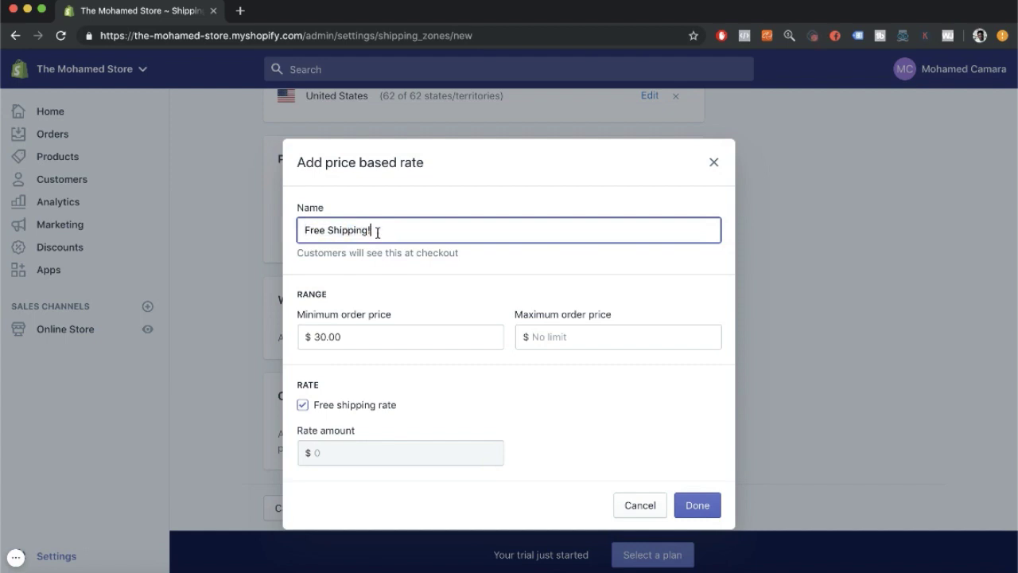
text(!)
click(697, 503)
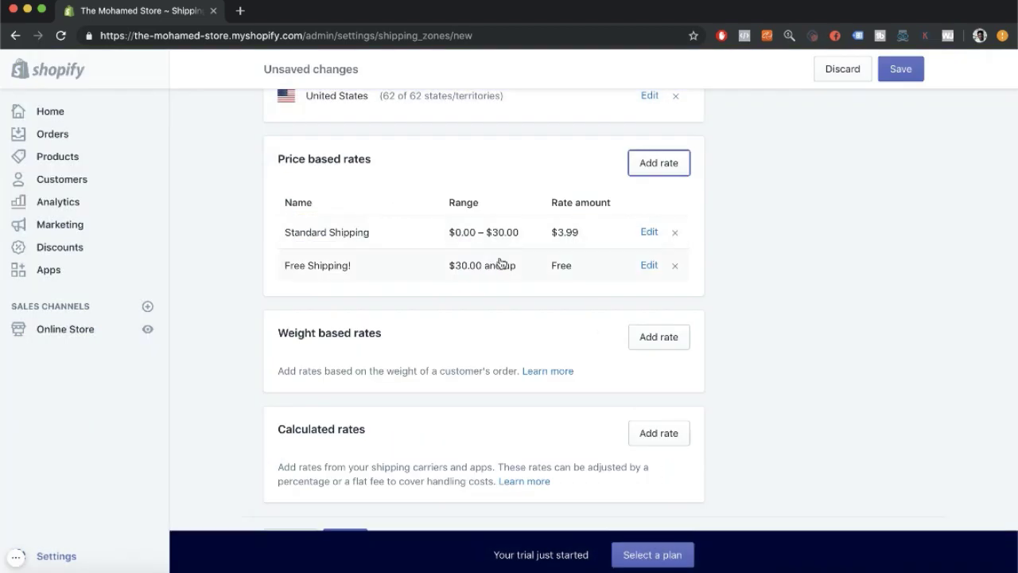
scroll(469, 247, down, 3)
Review both price-based rates and save the United States and Canada shipping zone.
scroll(644, 262, up, 5)
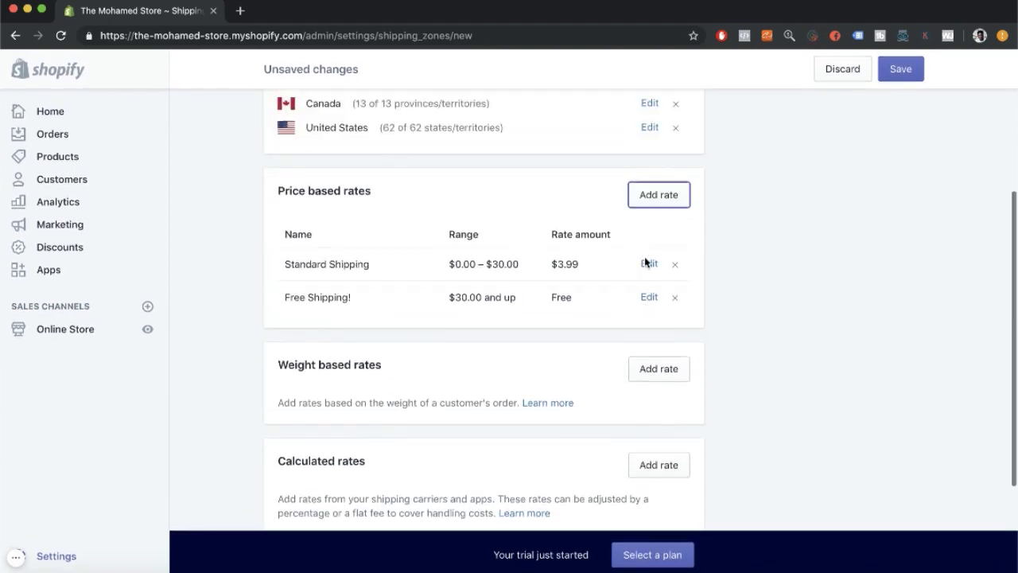
scroll(644, 262, down, 5)
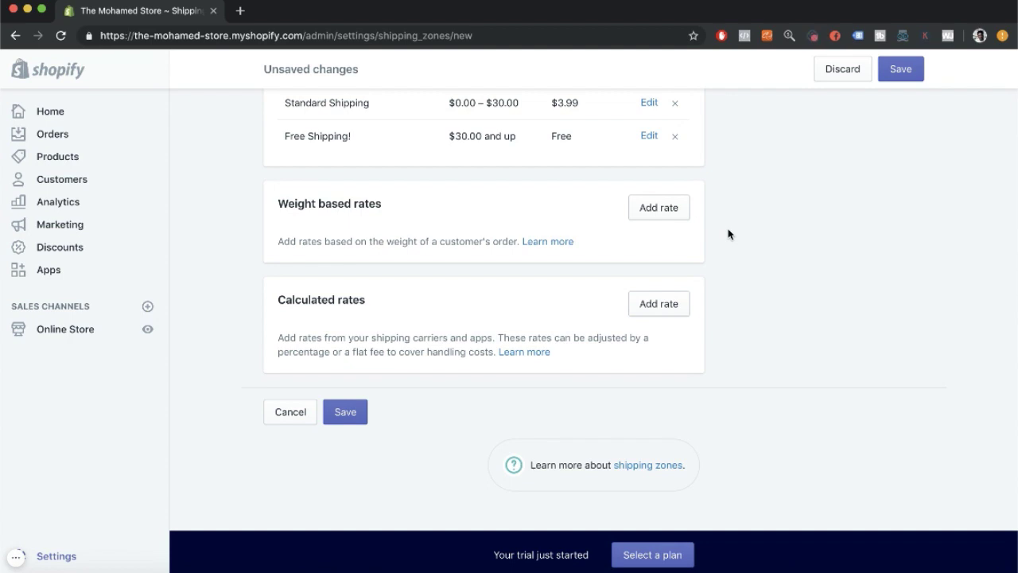
scroll(557, 232, up, 4)
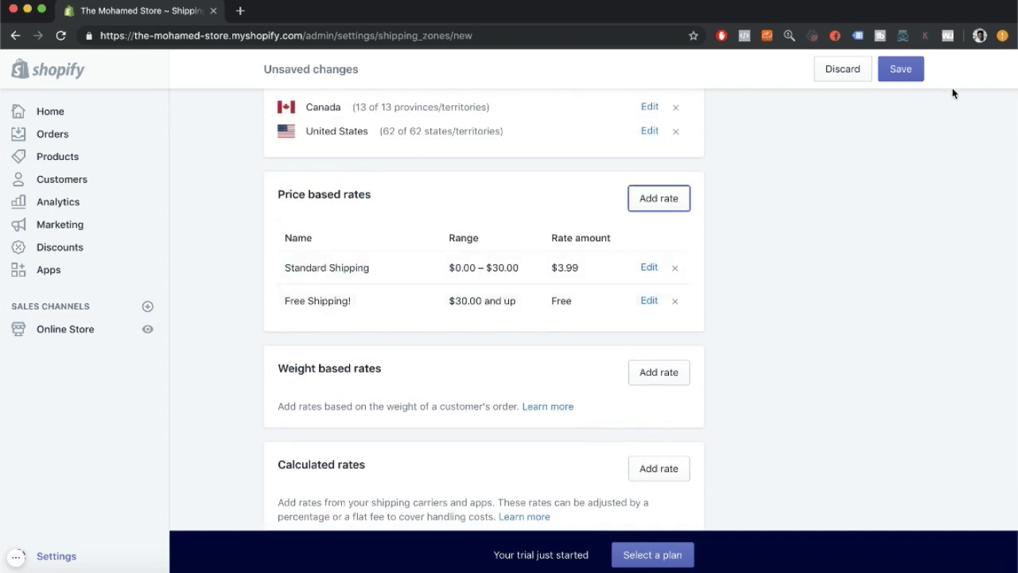
click(893, 70)
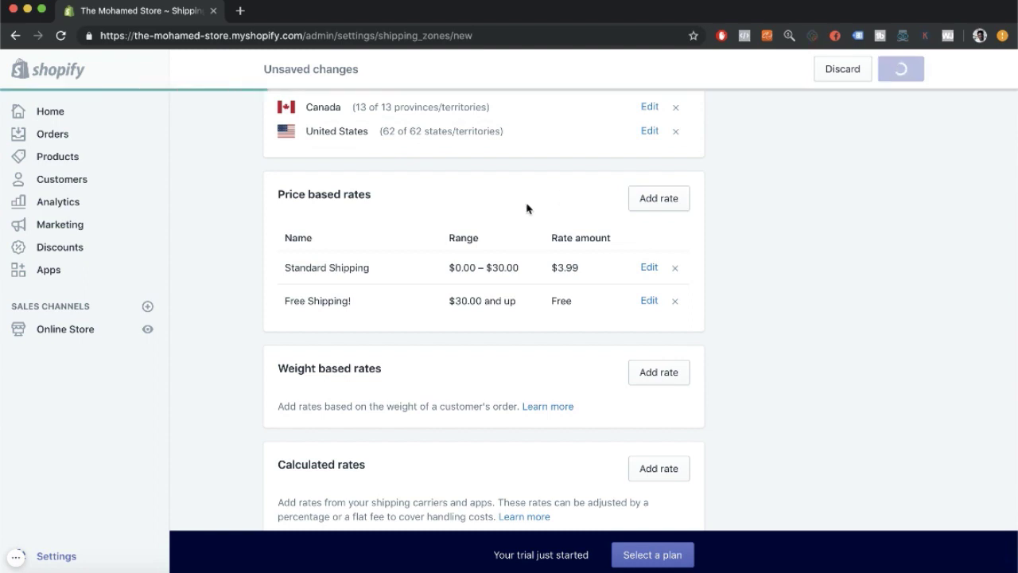
key(ctrl+Right)
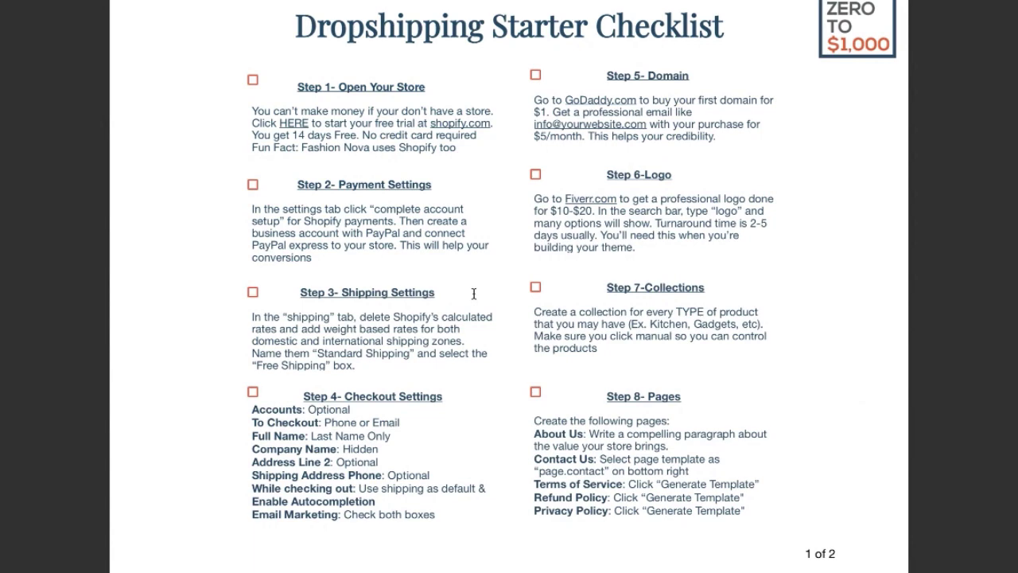
key(ctrl+Left)
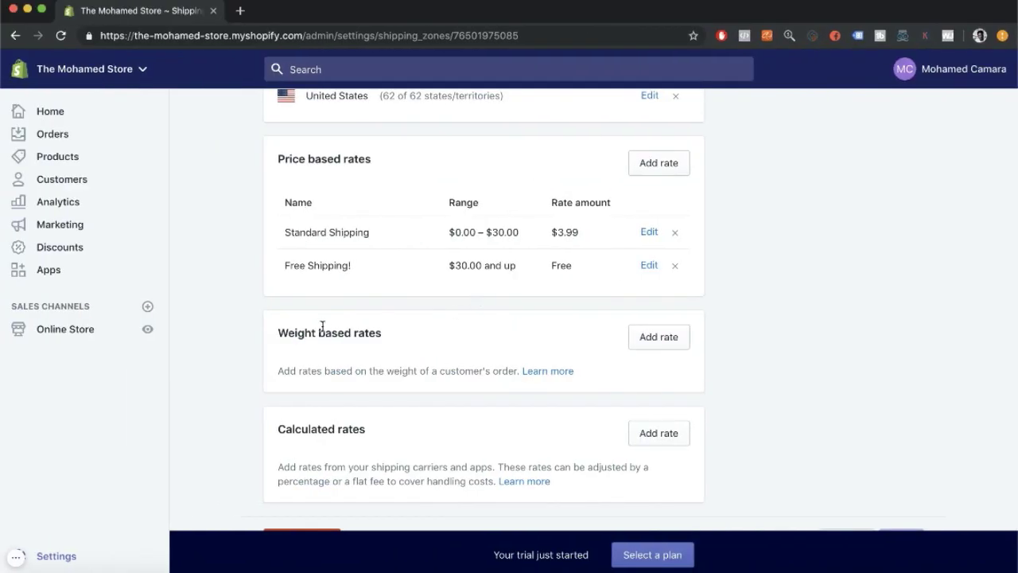
Open the Checkout settings and make customer accounts optional.
click(63, 554)
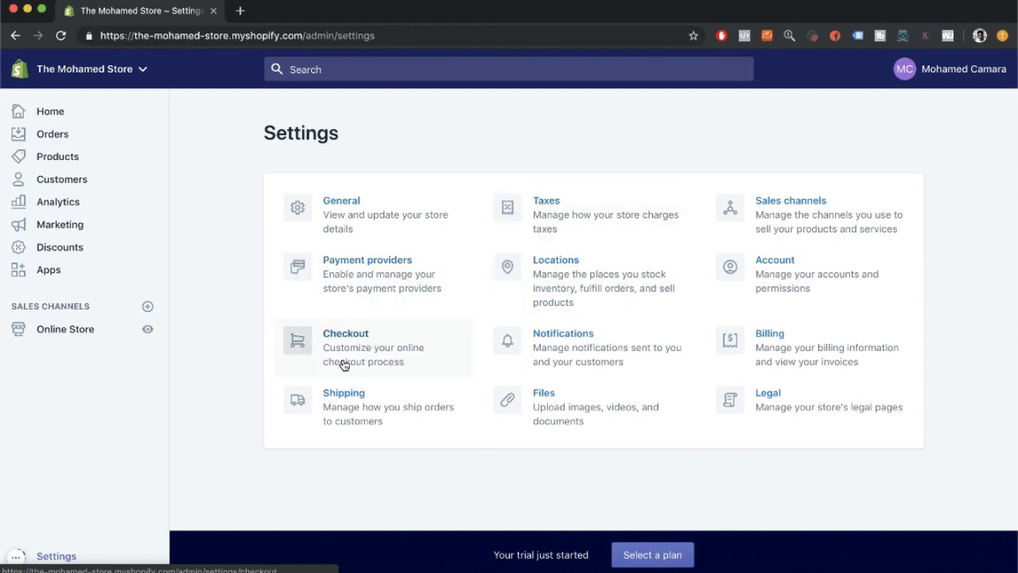
click(374, 352)
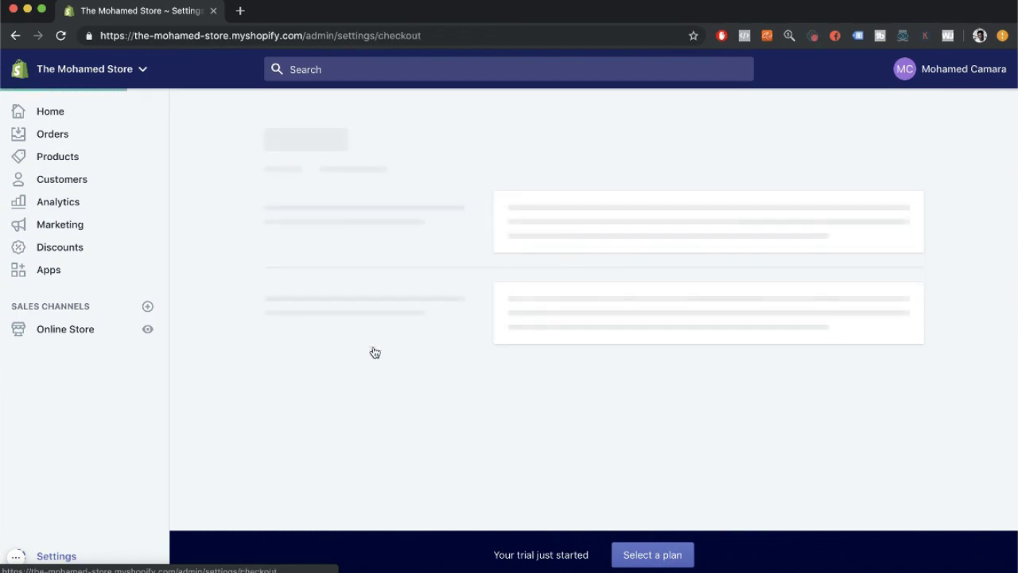
scroll(374, 351, down, 1)
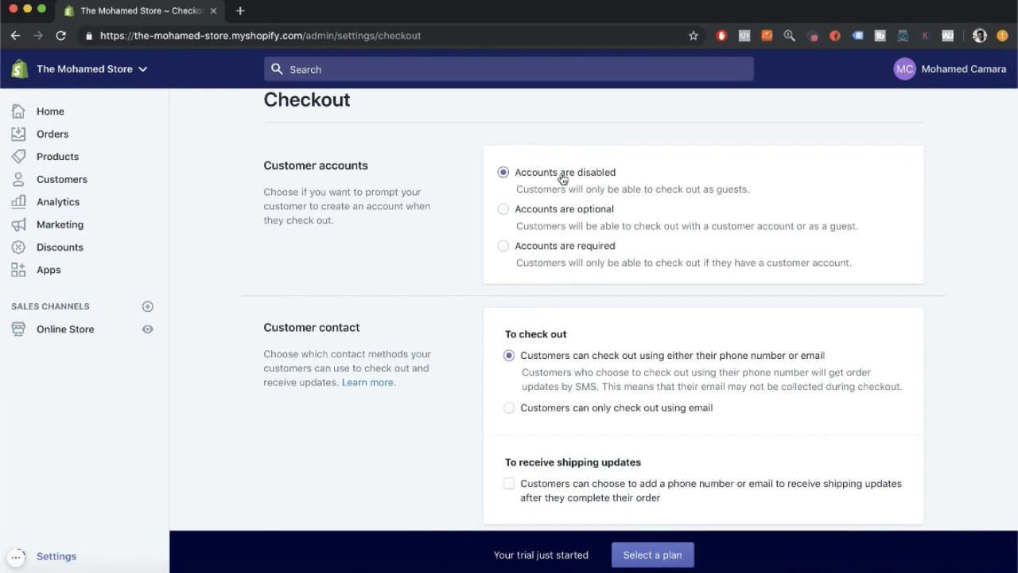
click(533, 215)
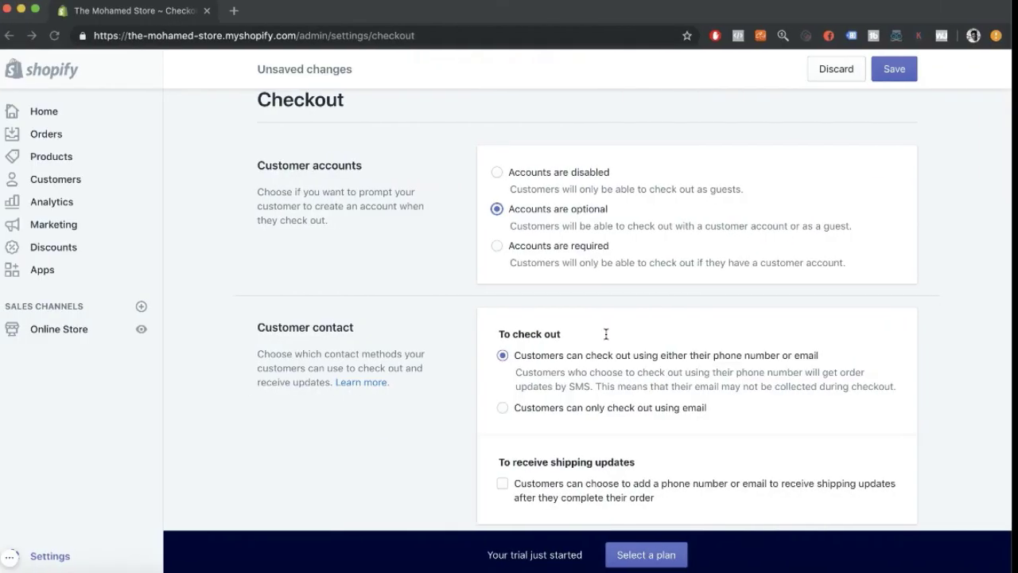
Scroll through the checkout form options to Address line 2 and the shipping phone setting.
scroll(602, 365, down, 2)
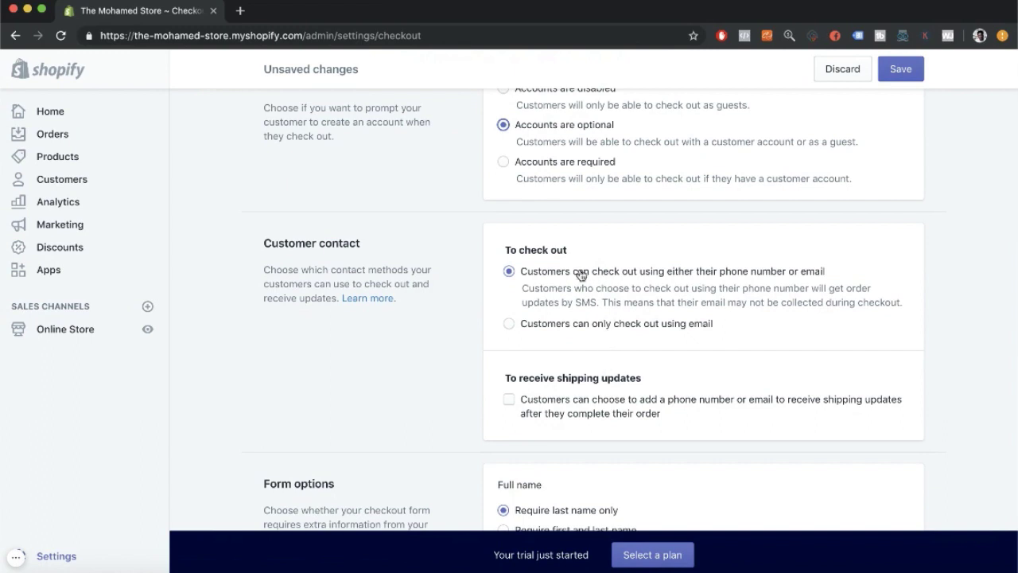
scroll(580, 330, down, 5)
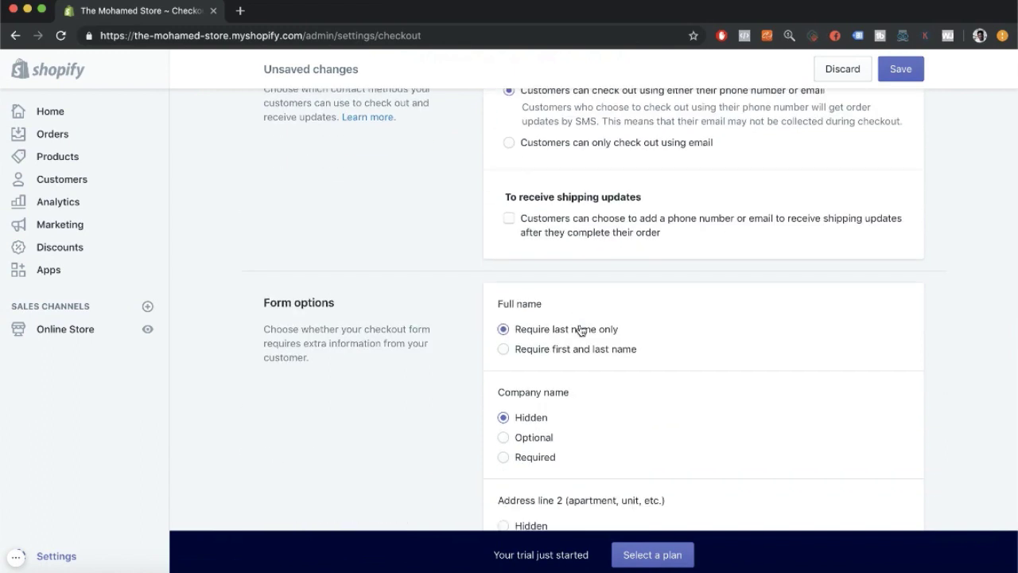
scroll(581, 330, down, 2)
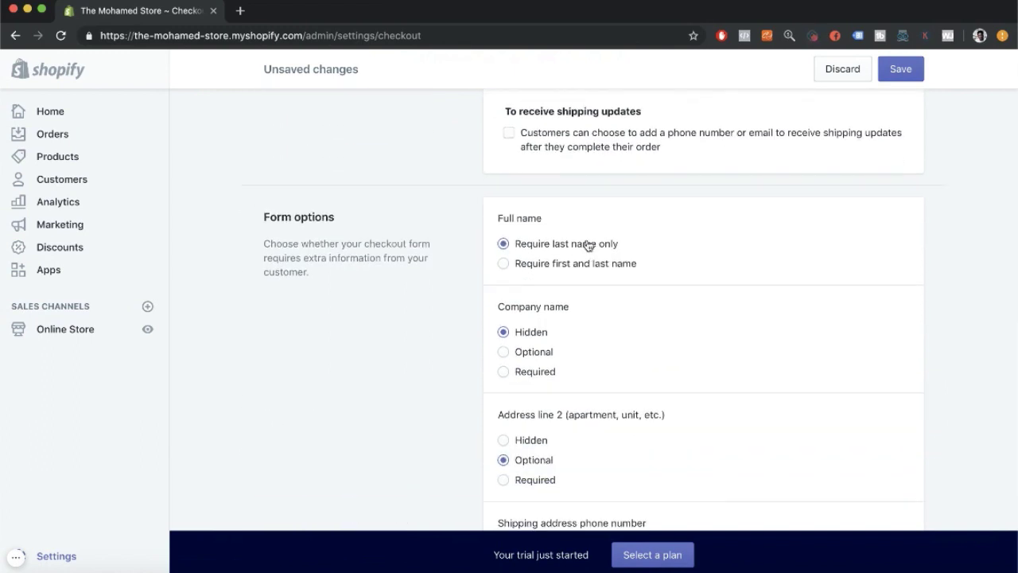
scroll(589, 244, down, 1)
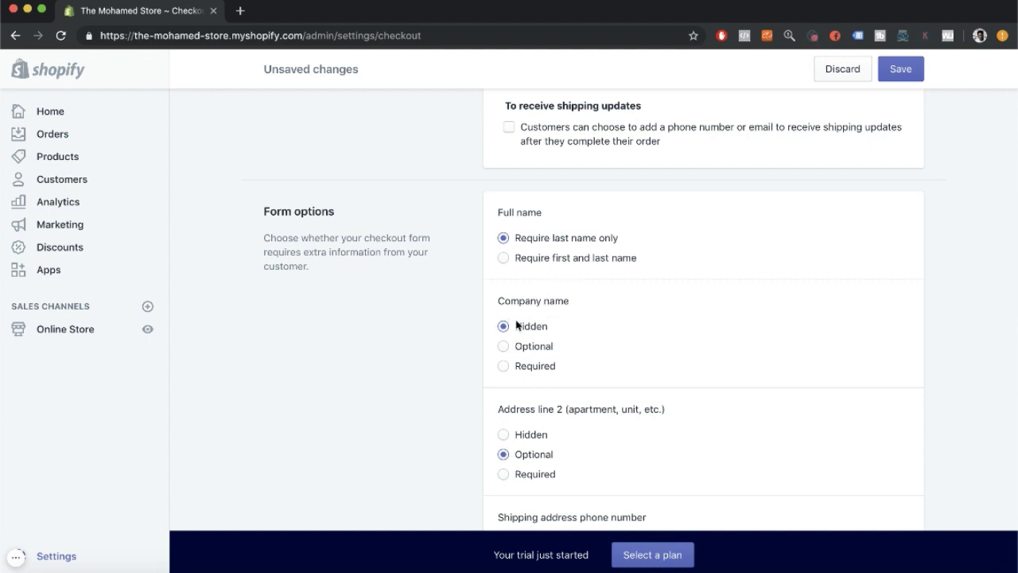
scroll(518, 330, down, 3)
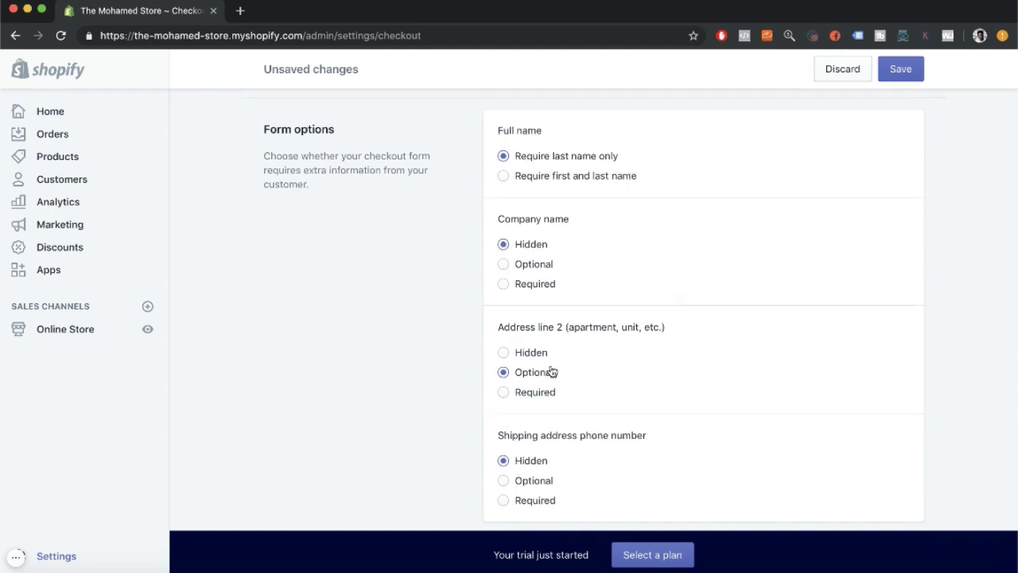
scroll(550, 373, down, 5)
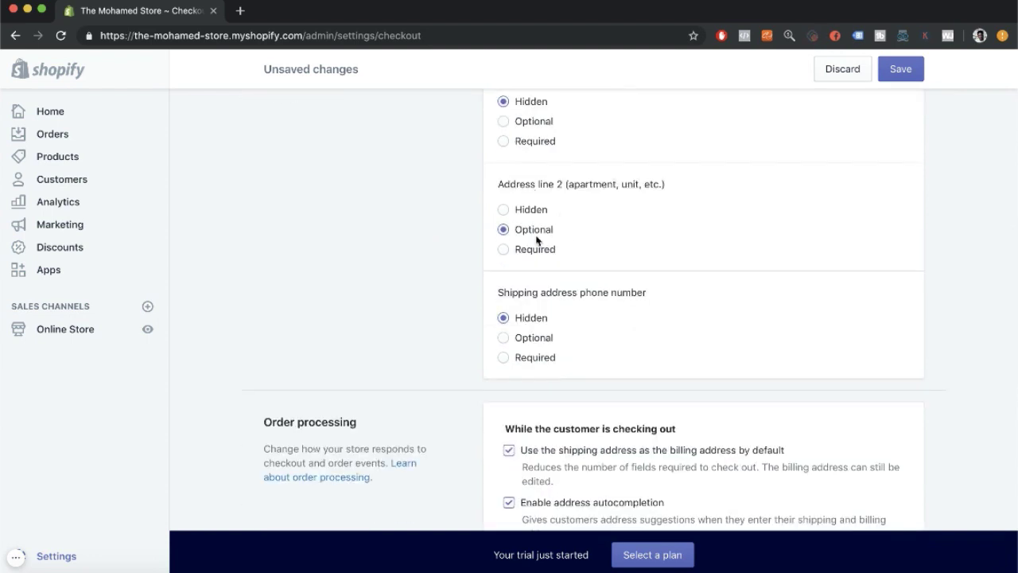
scroll(521, 270, down, 3)
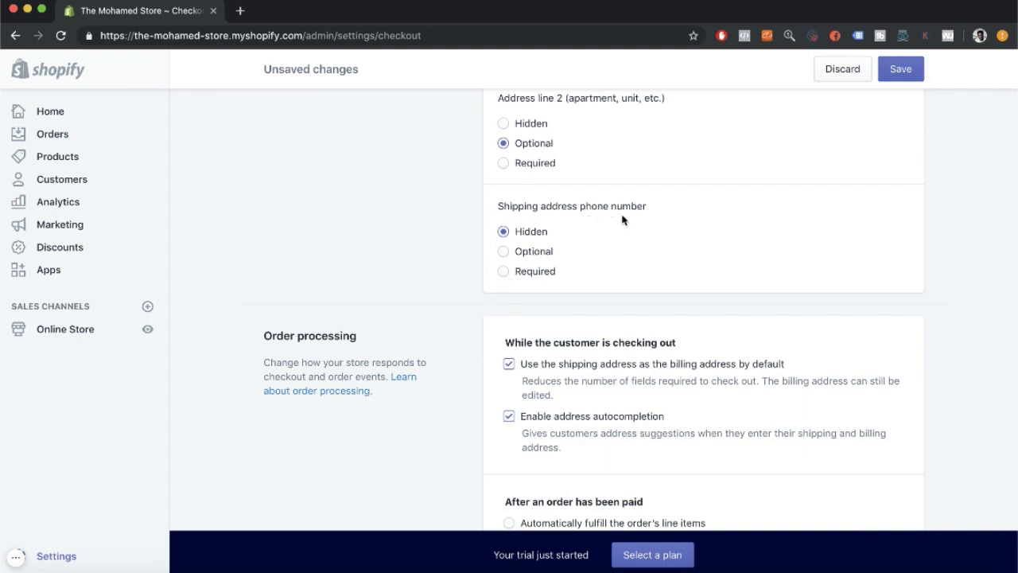
Set the shipping address phone number to Optional and look over the Order processing options.
click(526, 253)
scroll(533, 246, down, 5)
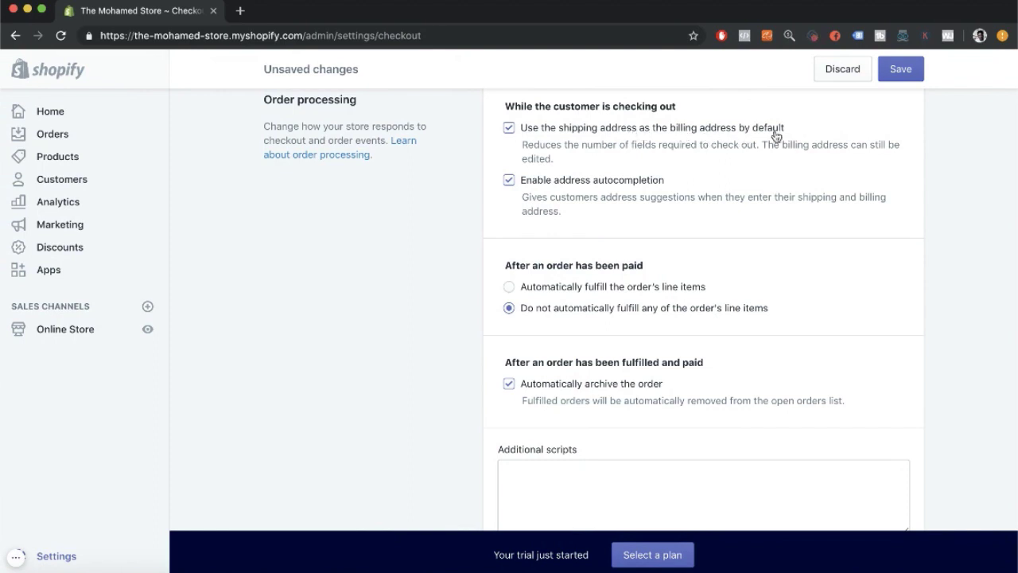
scroll(558, 186, down, 1)
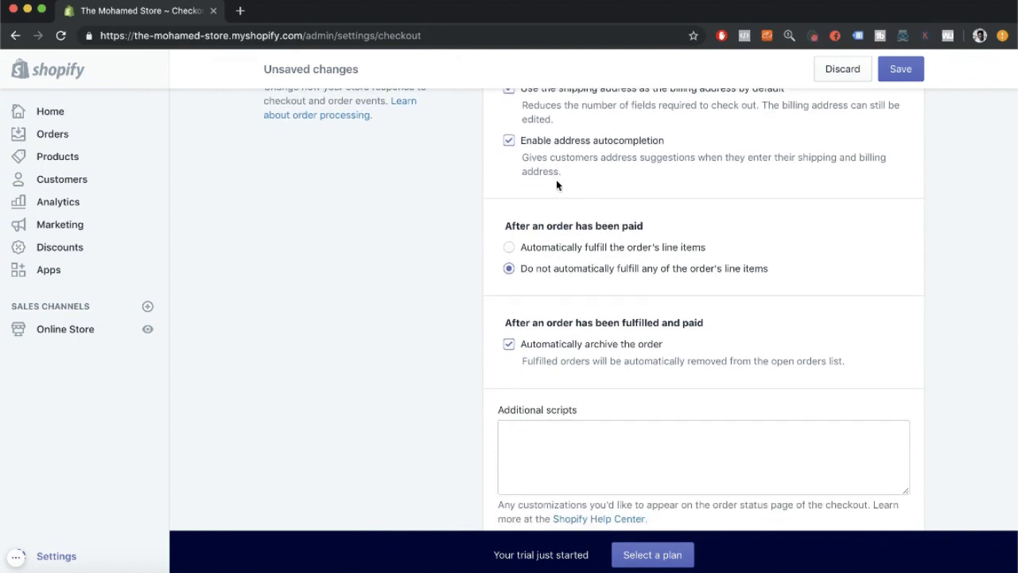
scroll(611, 261, down, 3)
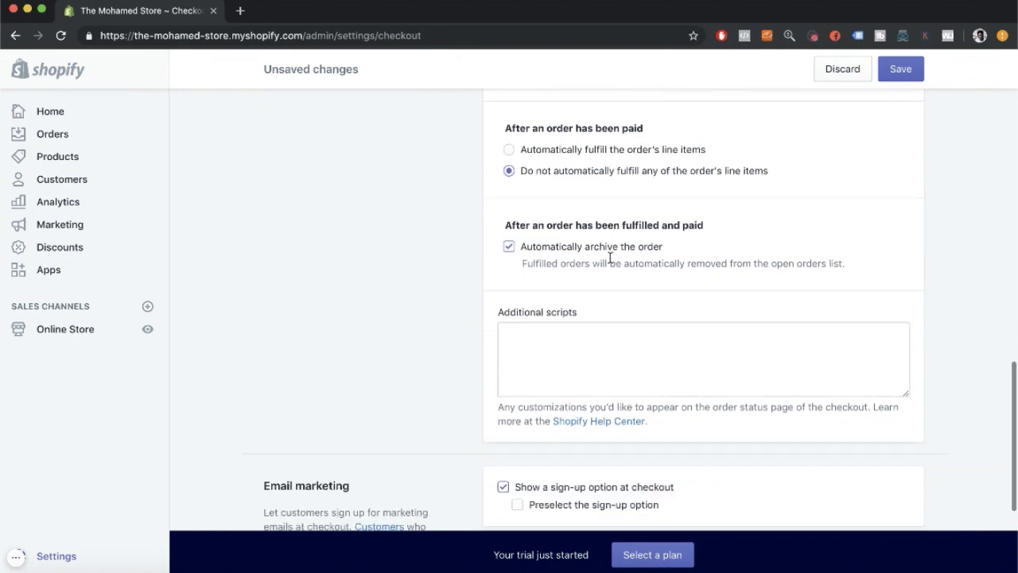
scroll(610, 259, down, 1)
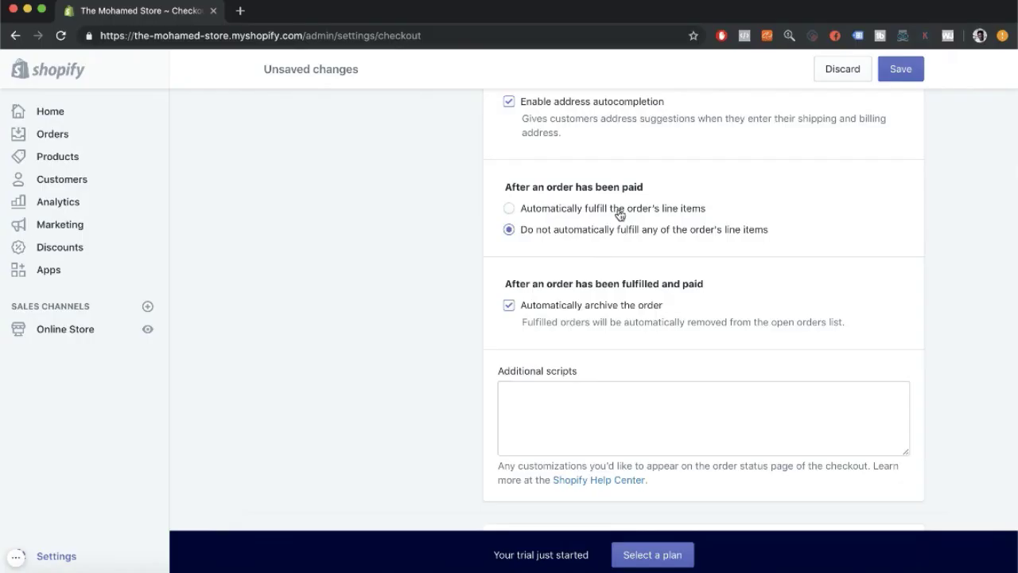
With email marketing sign-up preselected, save the checkout settings.
scroll(615, 209, down, 1)
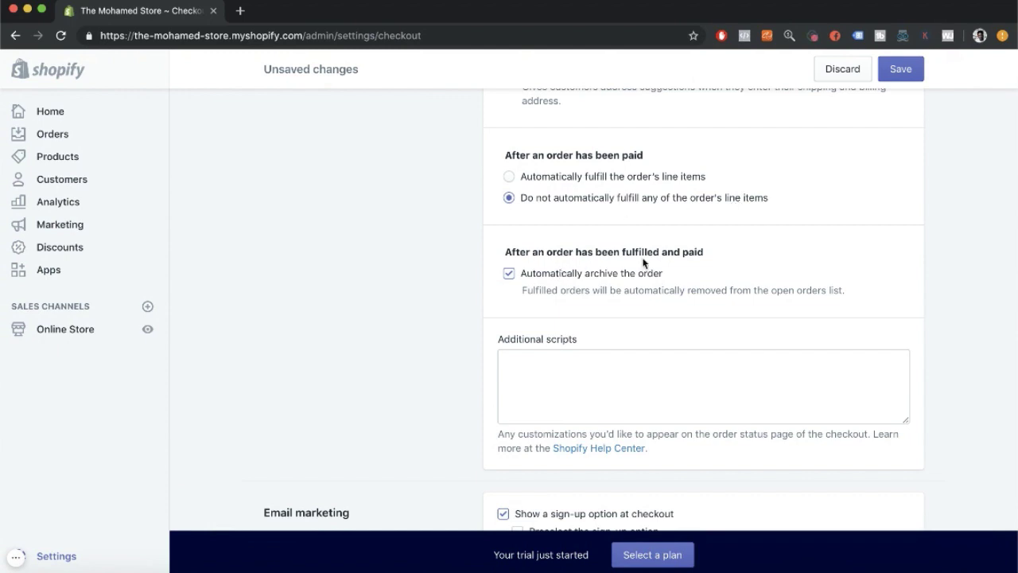
scroll(644, 262, down, 1)
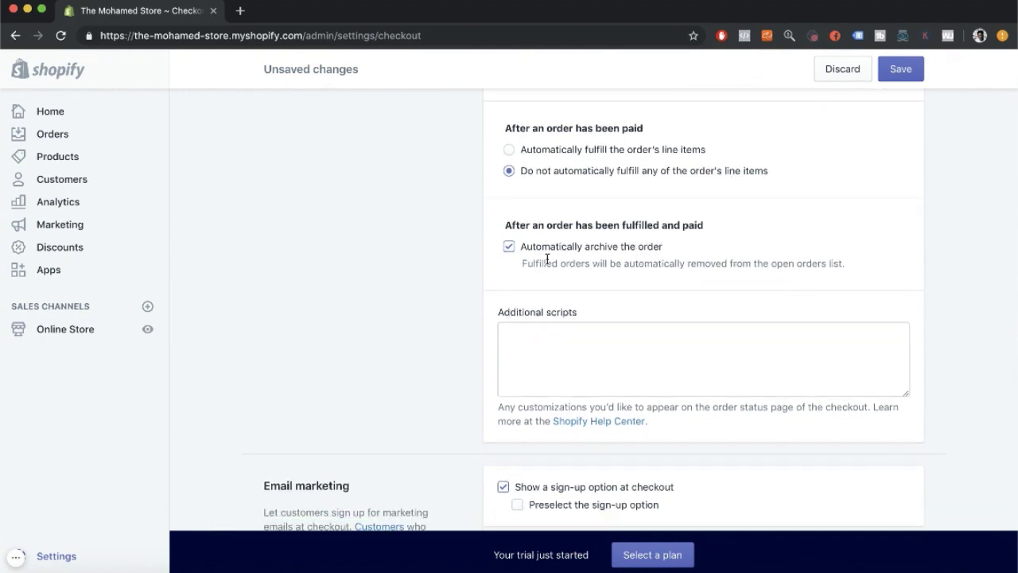
scroll(535, 255, down, 5)
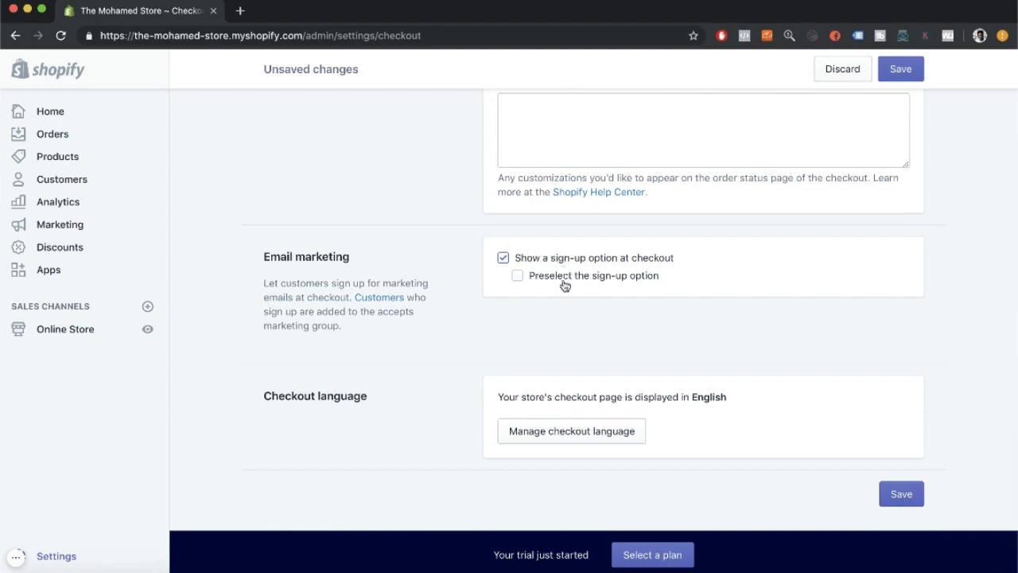
scroll(564, 286, down, 1)
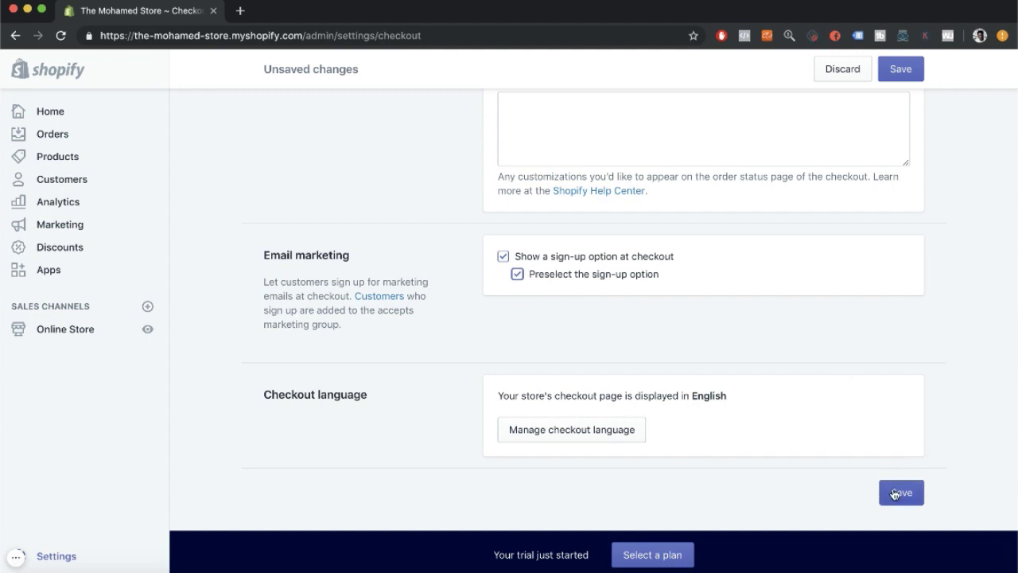
click(895, 494)
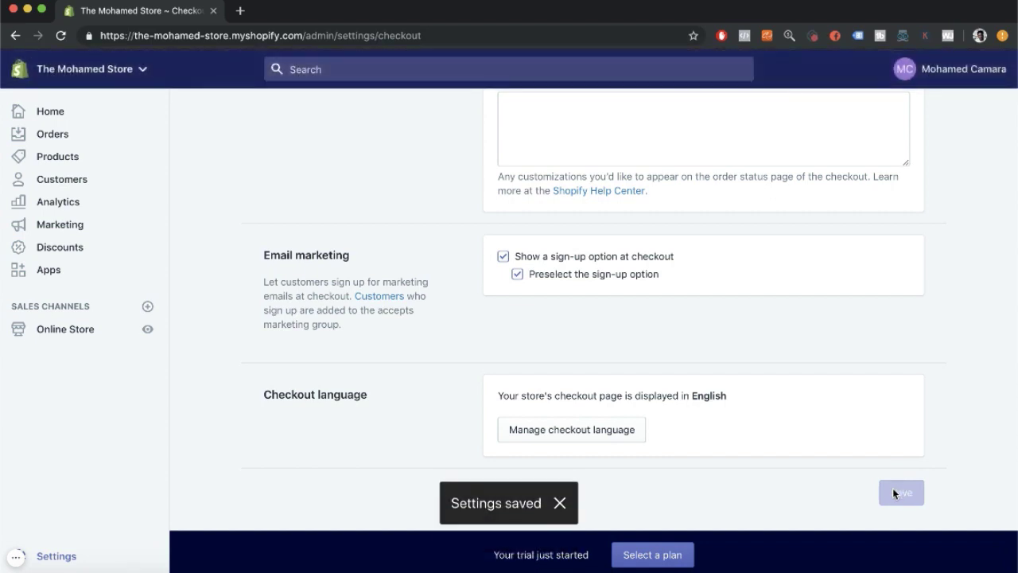
Review the Taxes settings regions, then reopen Taxes from the Settings overview.
click(60, 556)
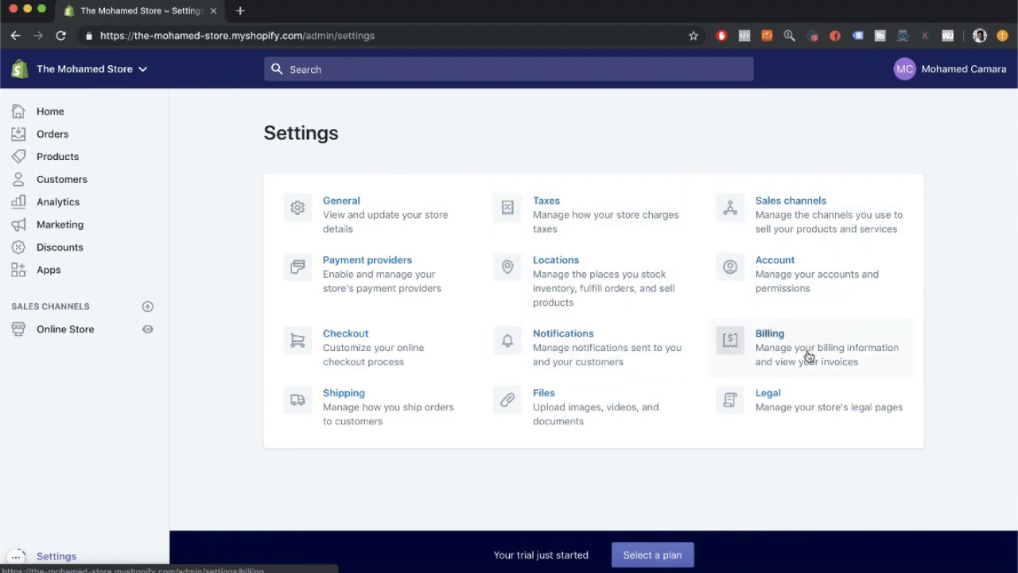
click(579, 229)
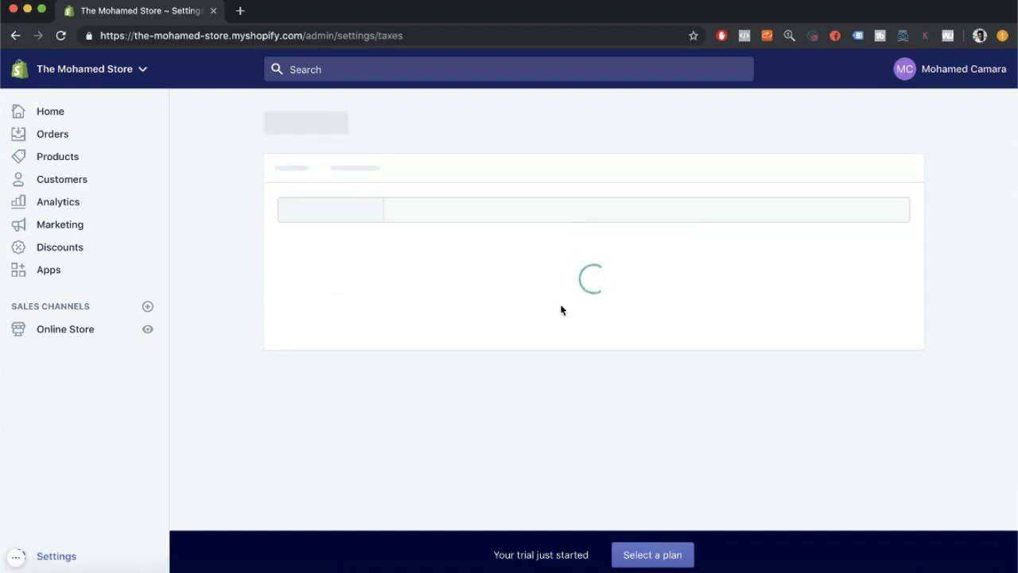
scroll(561, 309, down, 5)
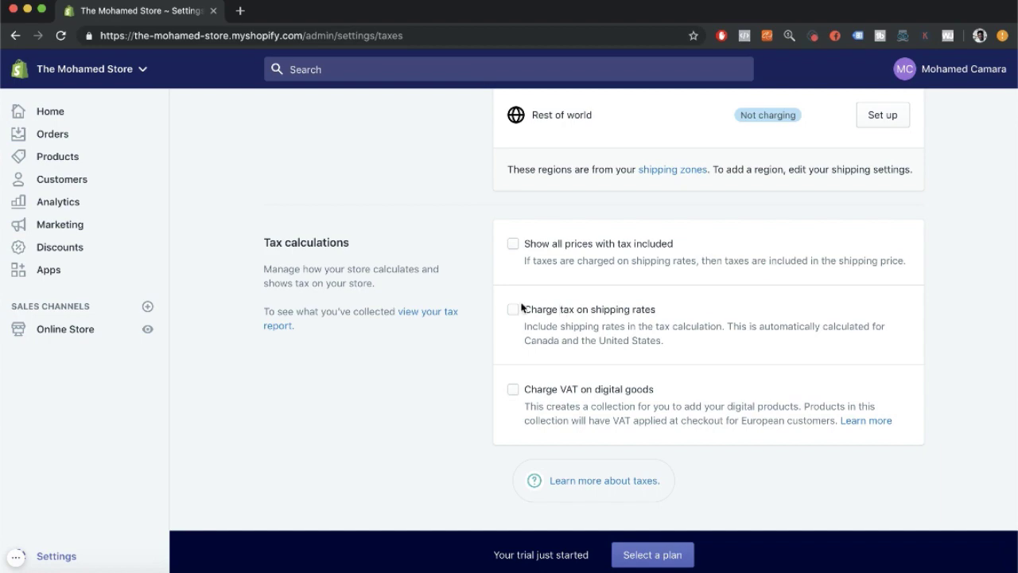
scroll(522, 307, up, 4)
scroll(523, 305, down, 5)
scroll(523, 307, up, 5)
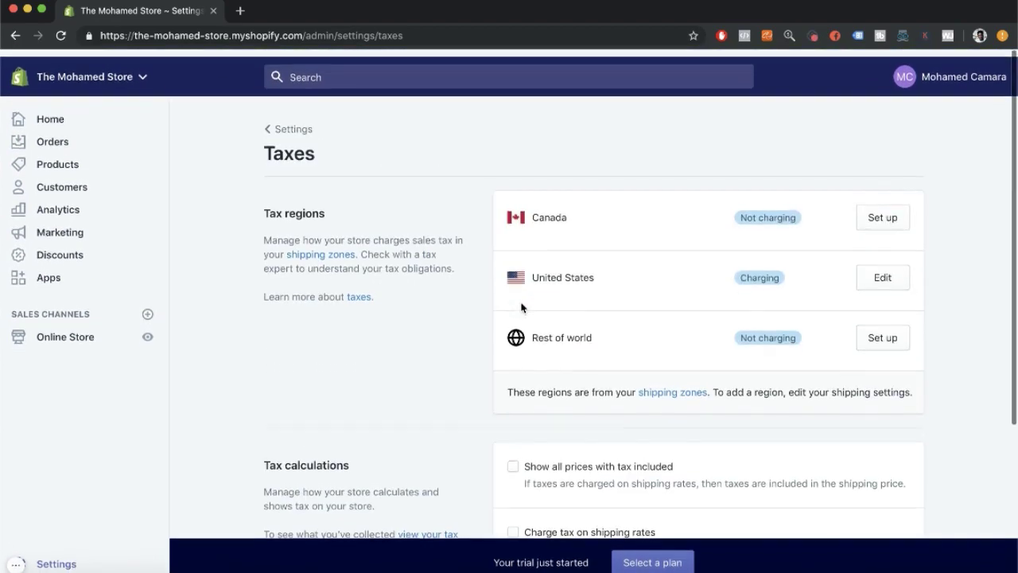
click(310, 125)
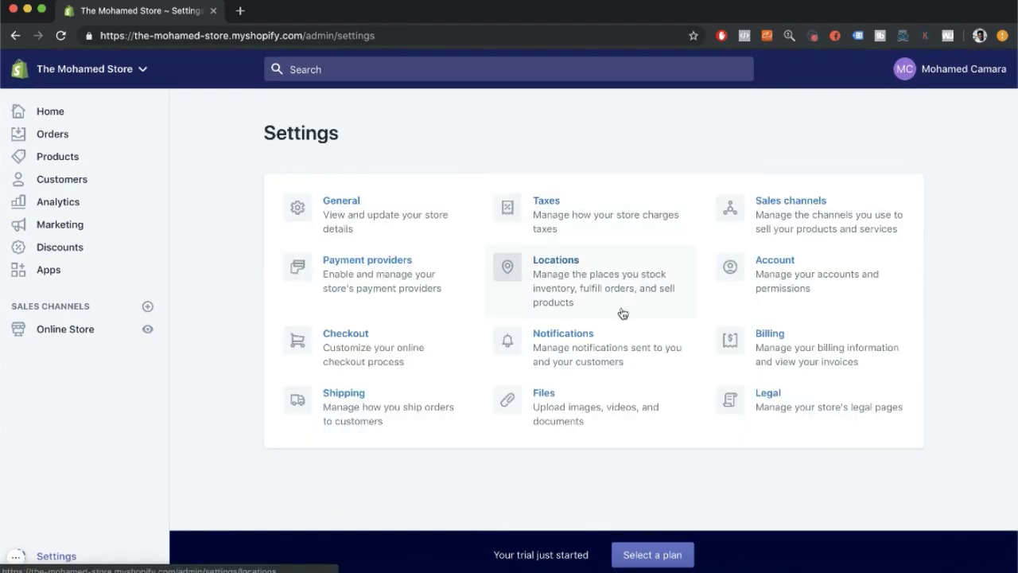
click(546, 203)
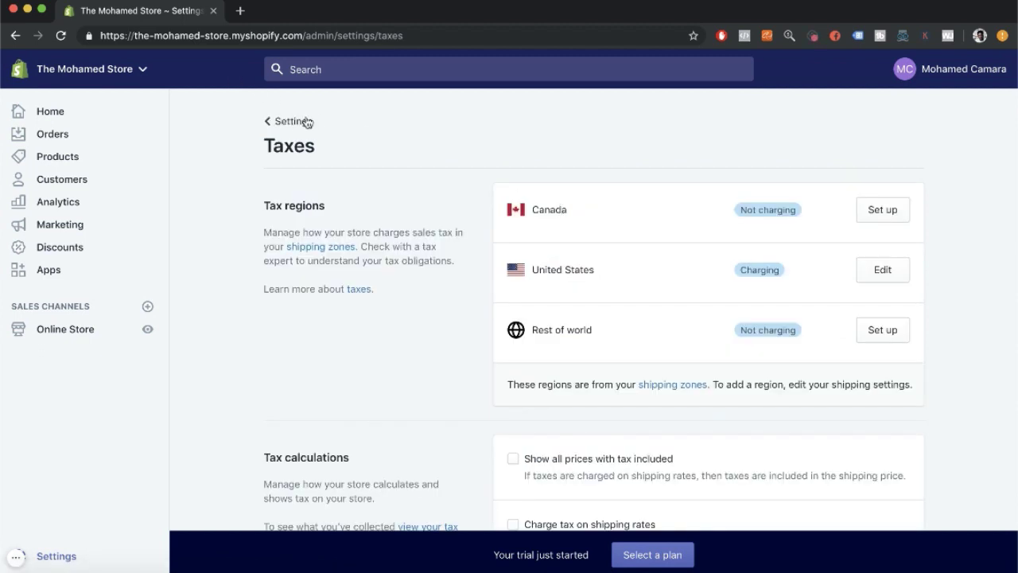
On the Shopify home page, show the Add domain tip about connecting a custom domain.
click(314, 125)
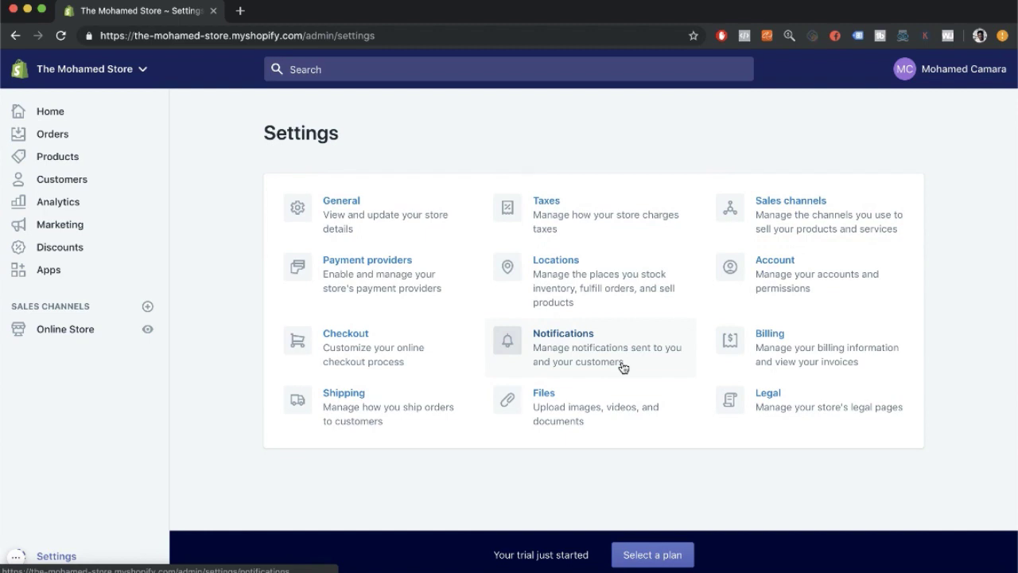
click(82, 108)
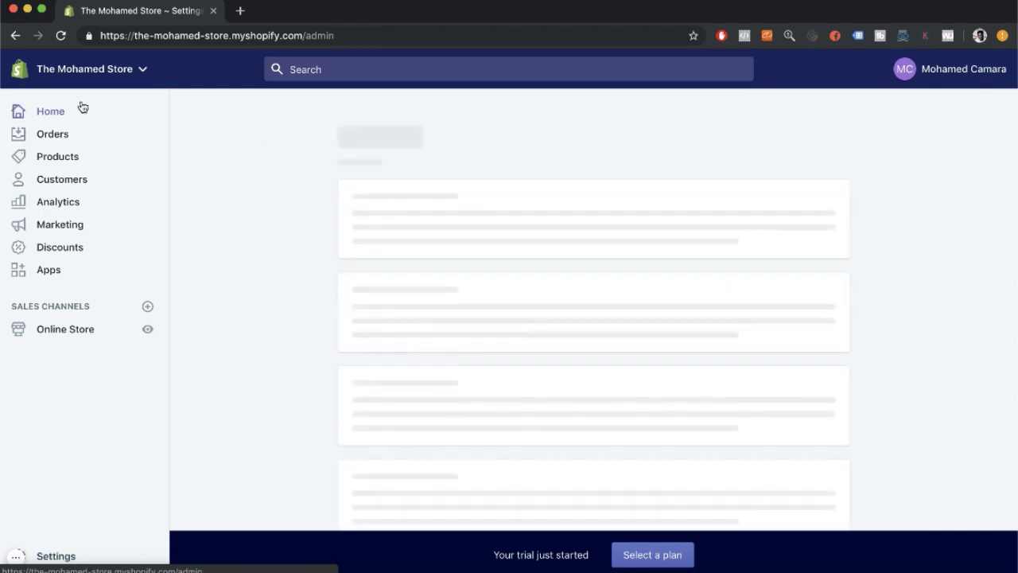
scroll(573, 207, down, 2)
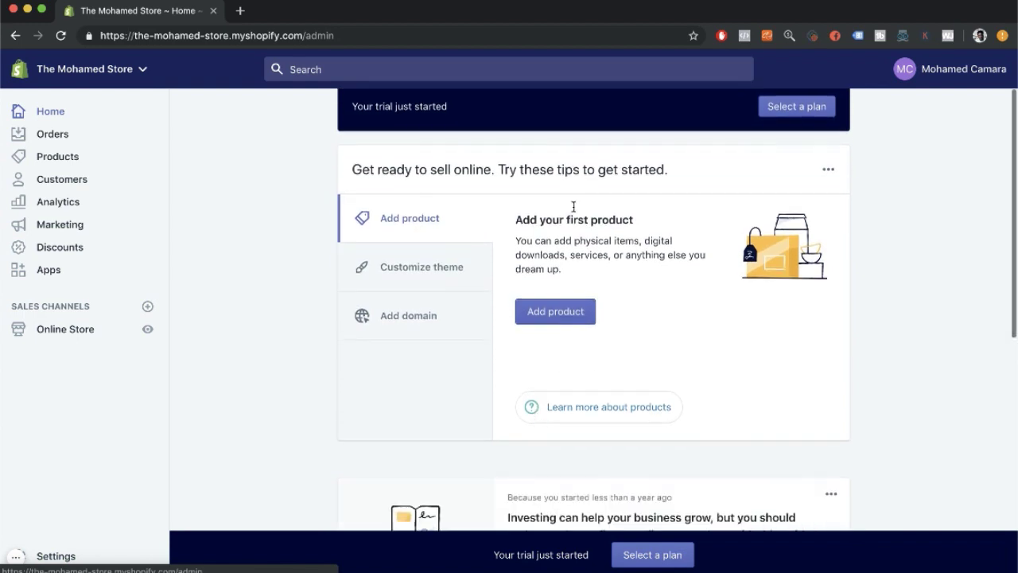
scroll(584, 215, up, 2)
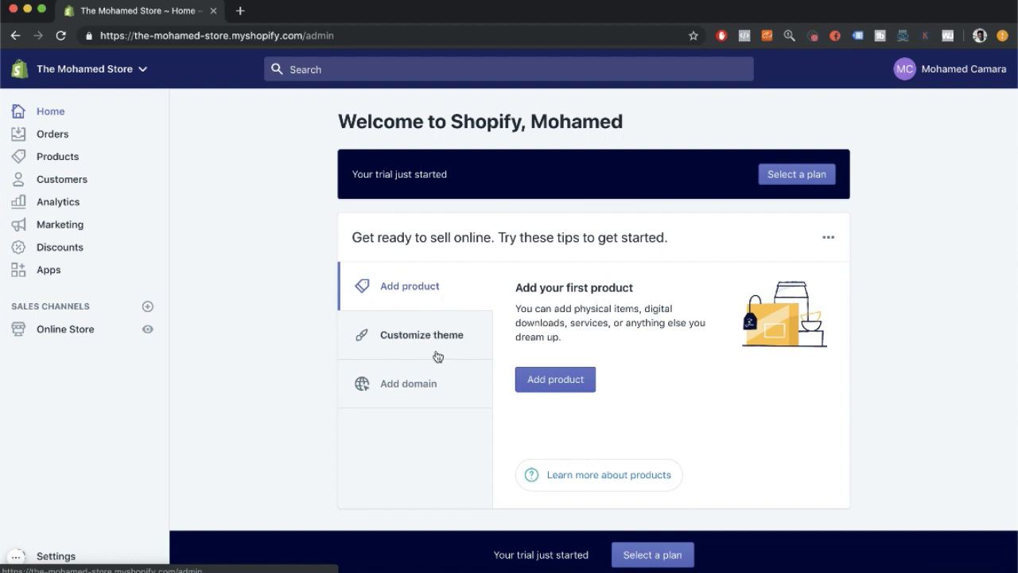
click(431, 384)
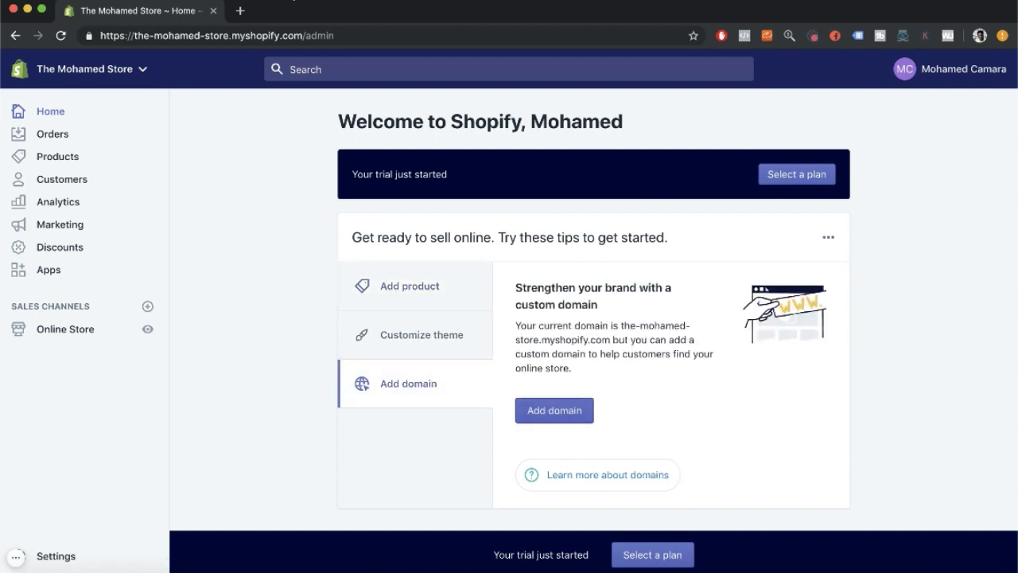
Load godaddy.com in a new browser tab.
click(240, 10)
text(gog)
key(BackSpace)
text(da)
key(Return)
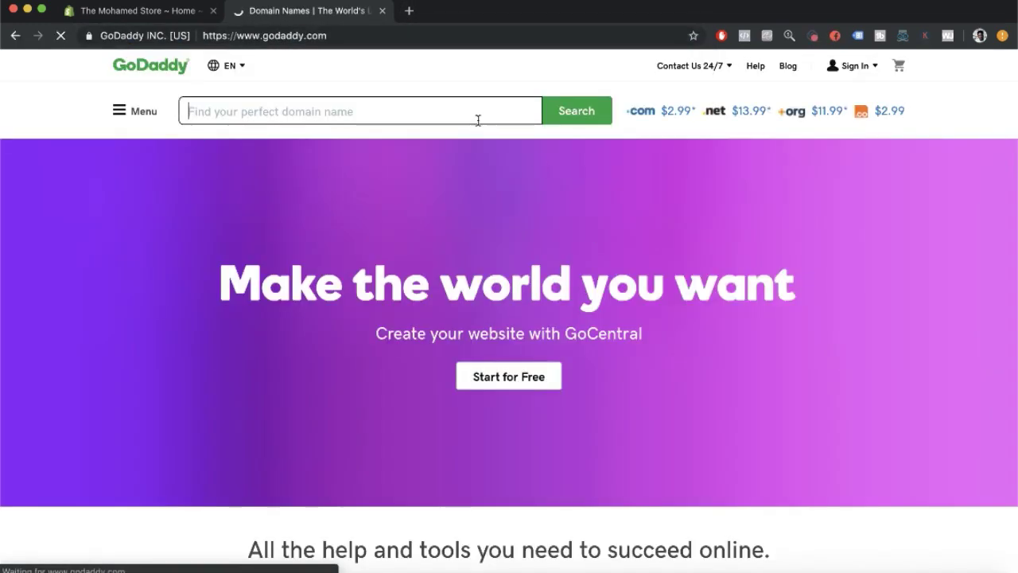
Search GoDaddy for babyboxoffice.com, add it to the cart and continue.
click(425, 112)
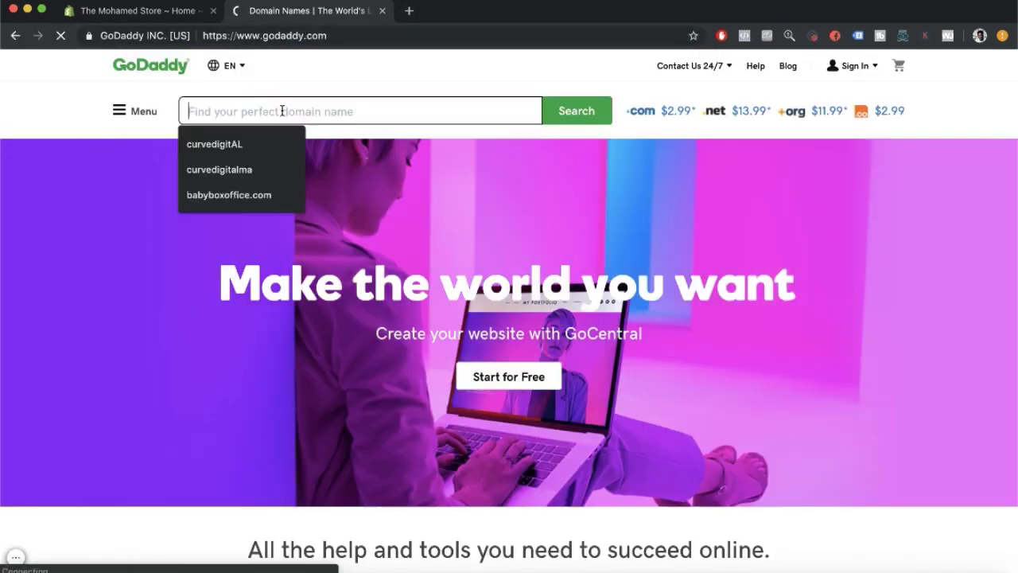
click(50, 143)
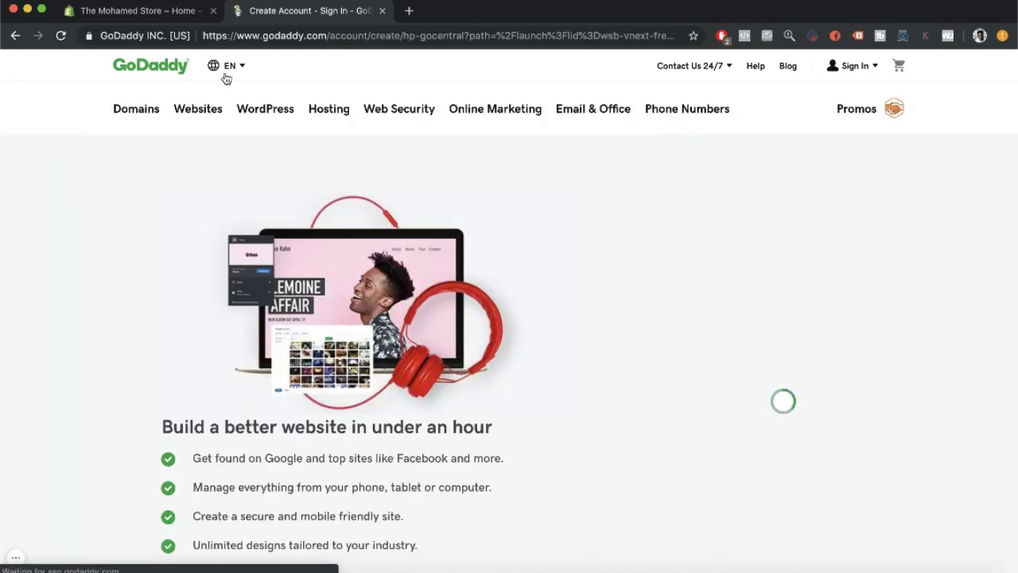
click(152, 66)
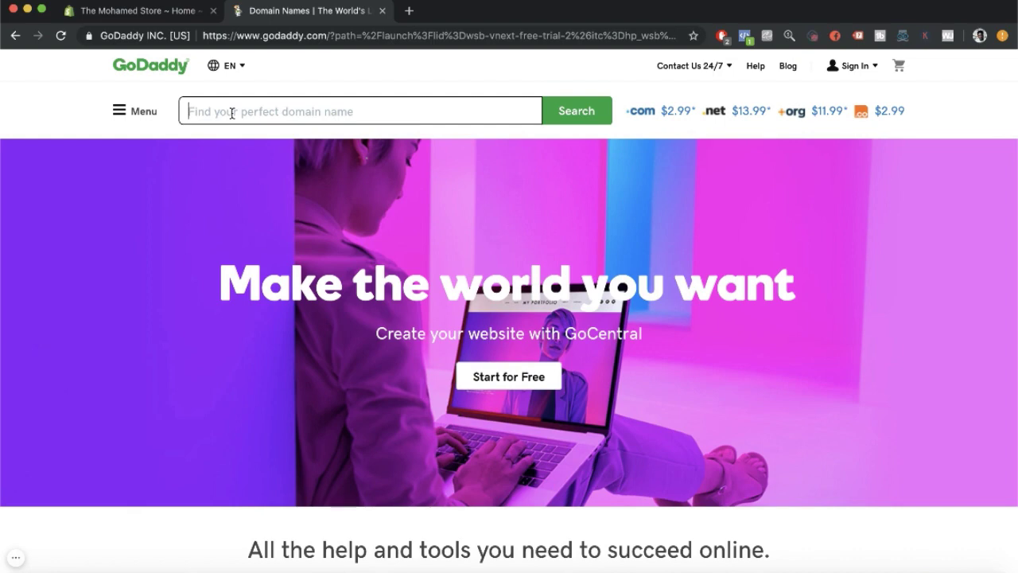
text(ba)
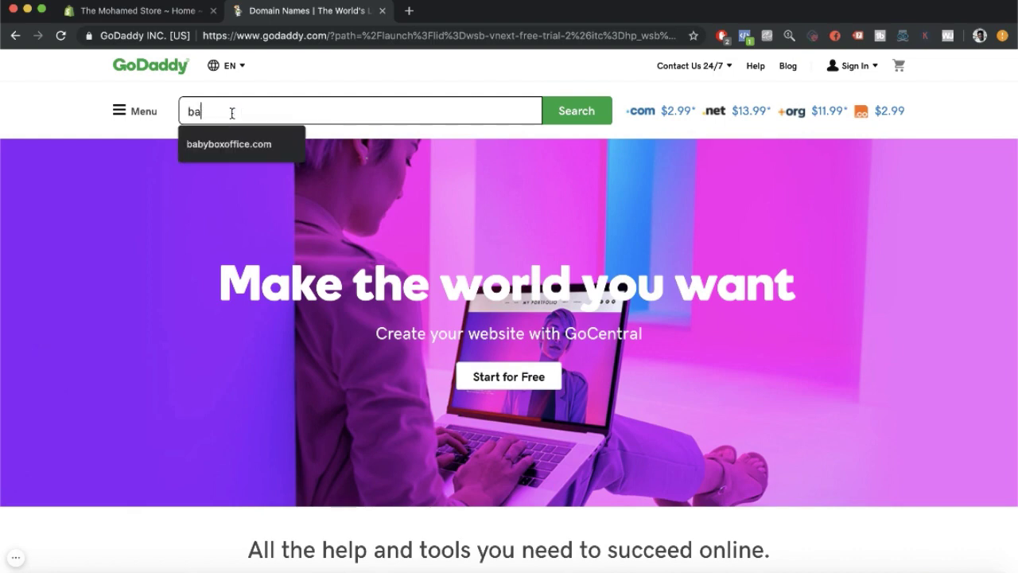
text(by boxoffice.com)
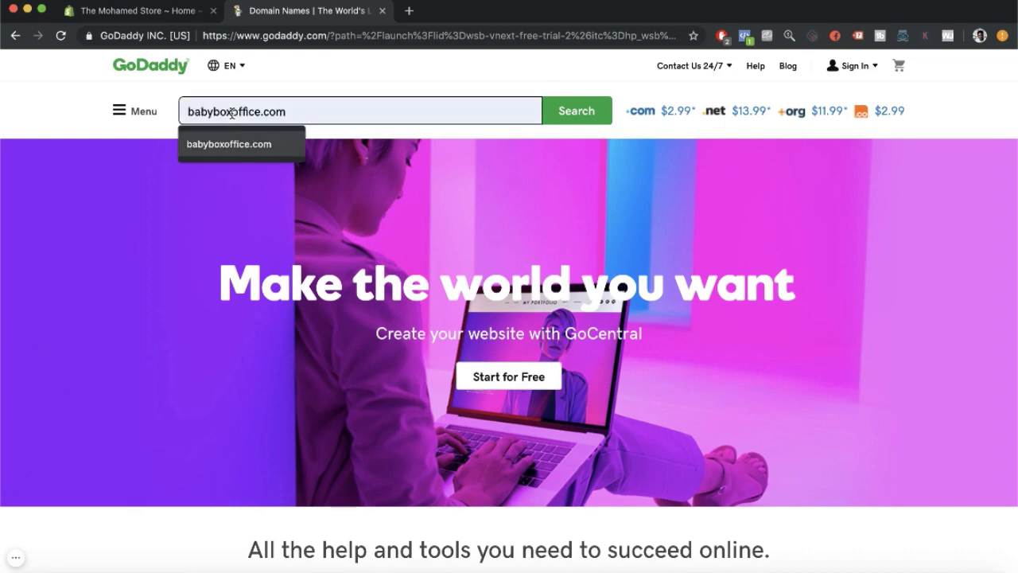
click(569, 115)
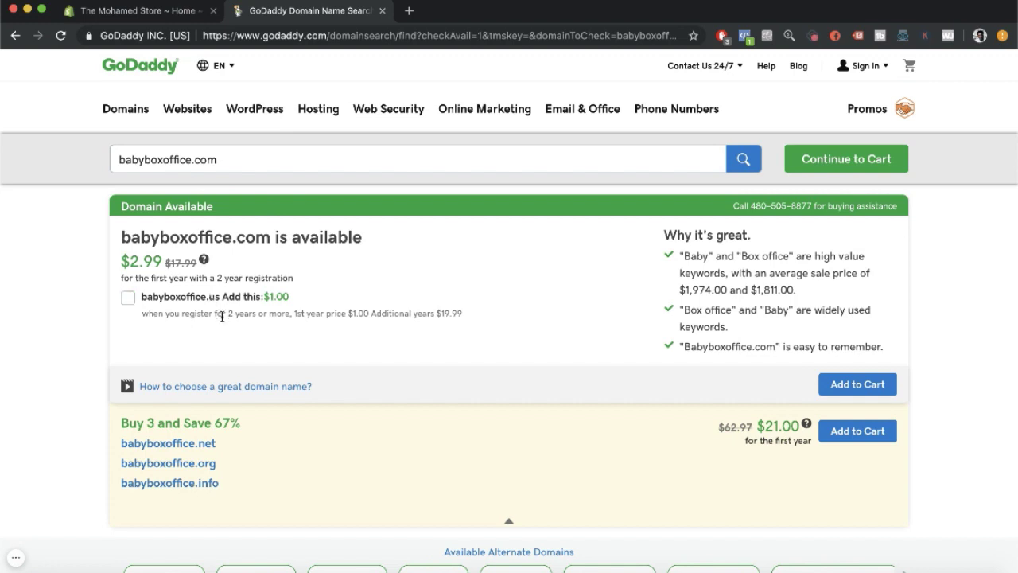
click(856, 386)
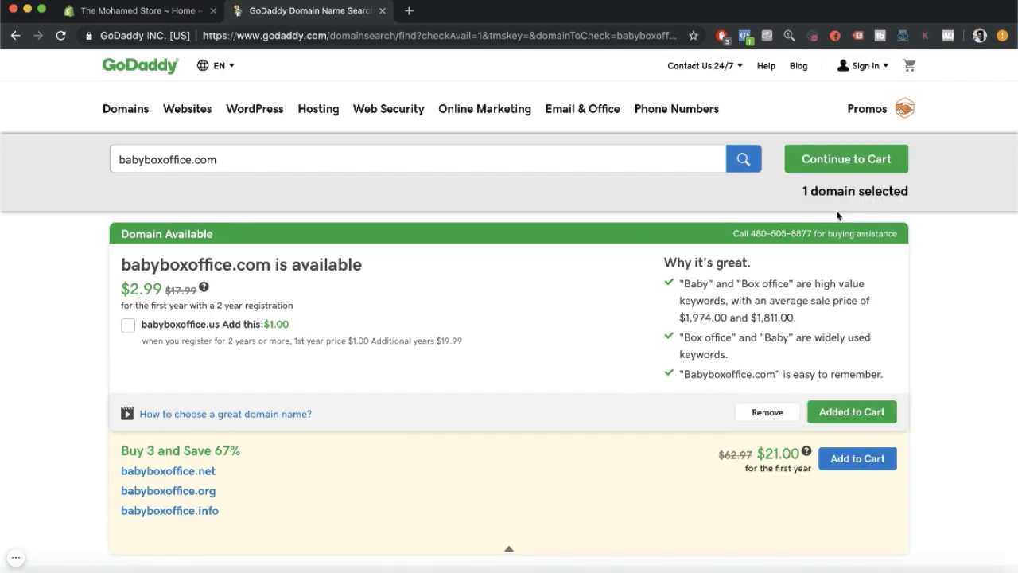
click(883, 159)
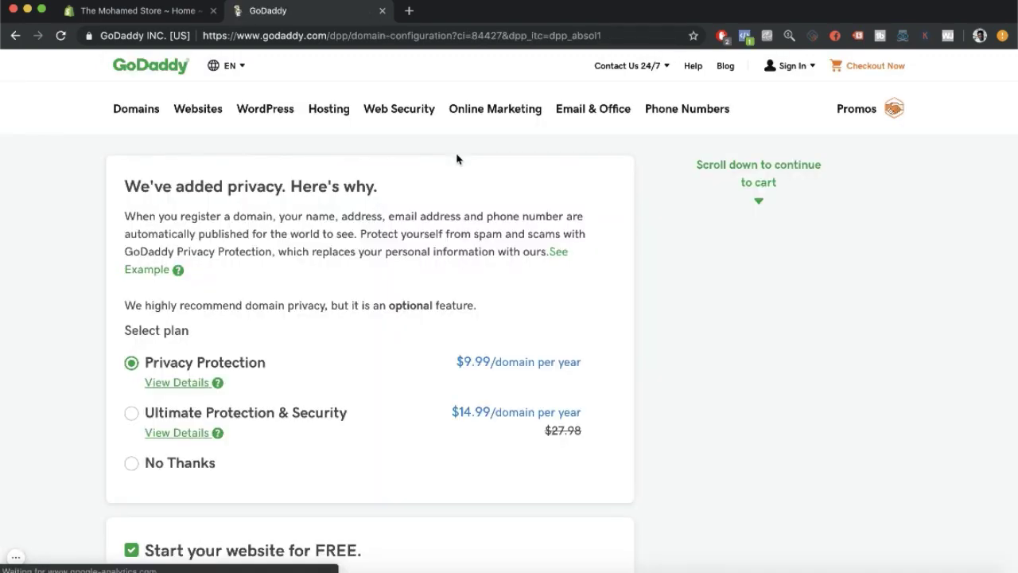
Decline domain privacy protection and the free website offer.
scroll(457, 159, down, 3)
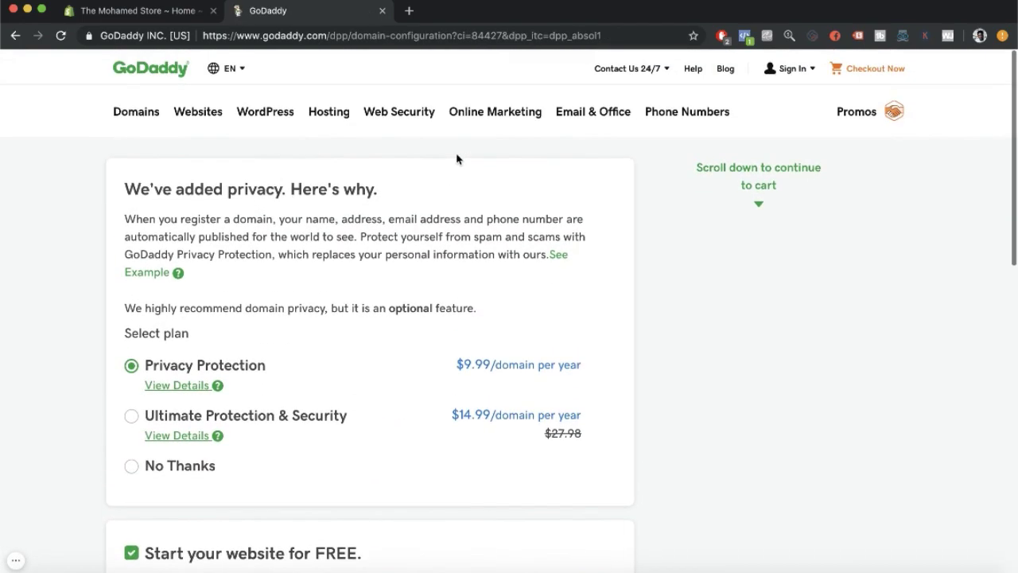
scroll(456, 159, up, 1)
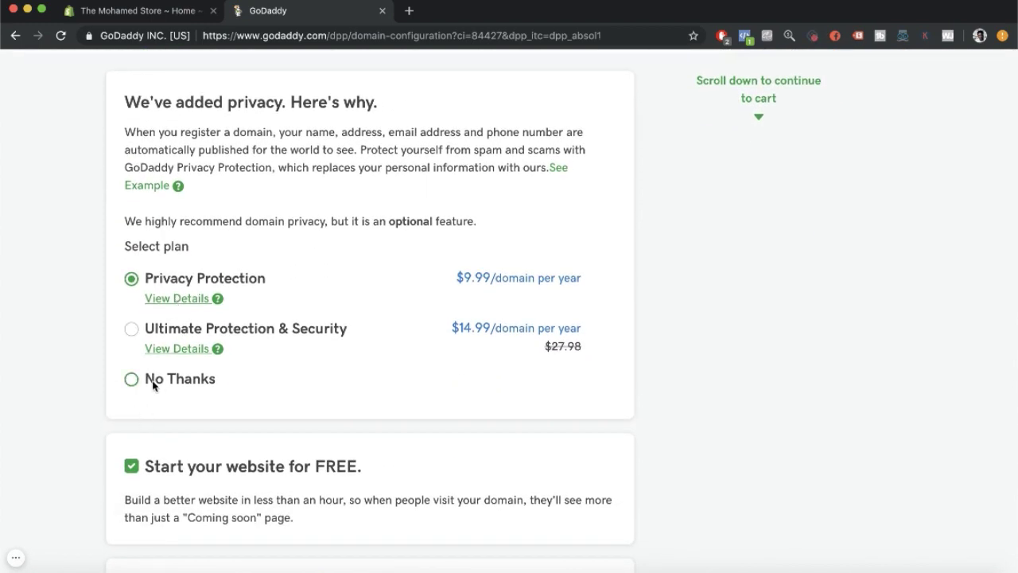
click(153, 386)
scroll(161, 387, down, 2)
scroll(182, 322, down, 5)
click(132, 229)
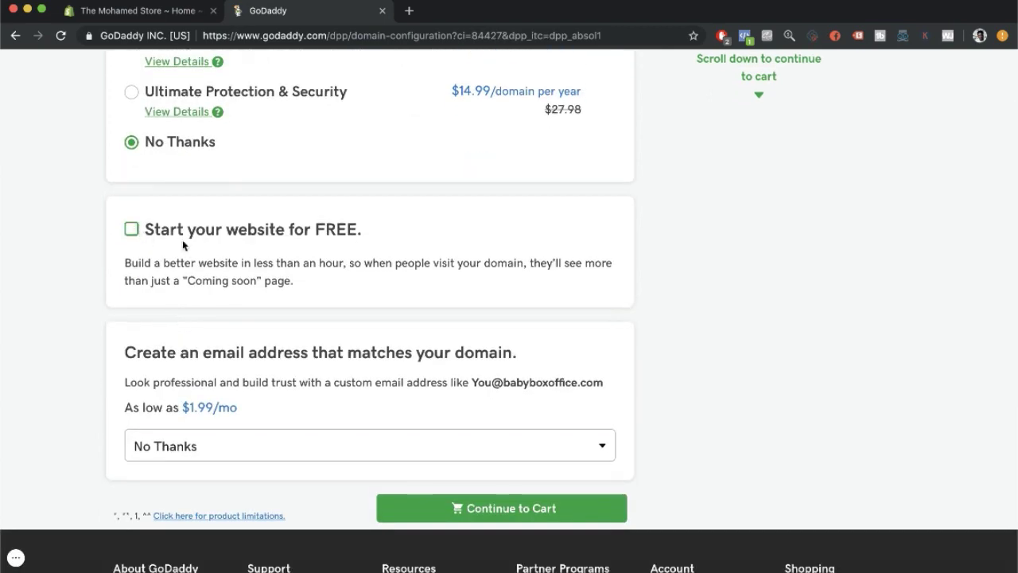
Add the Email Essentials plan at $1.99/mo and continue to the cart.
scroll(299, 308, down, 4)
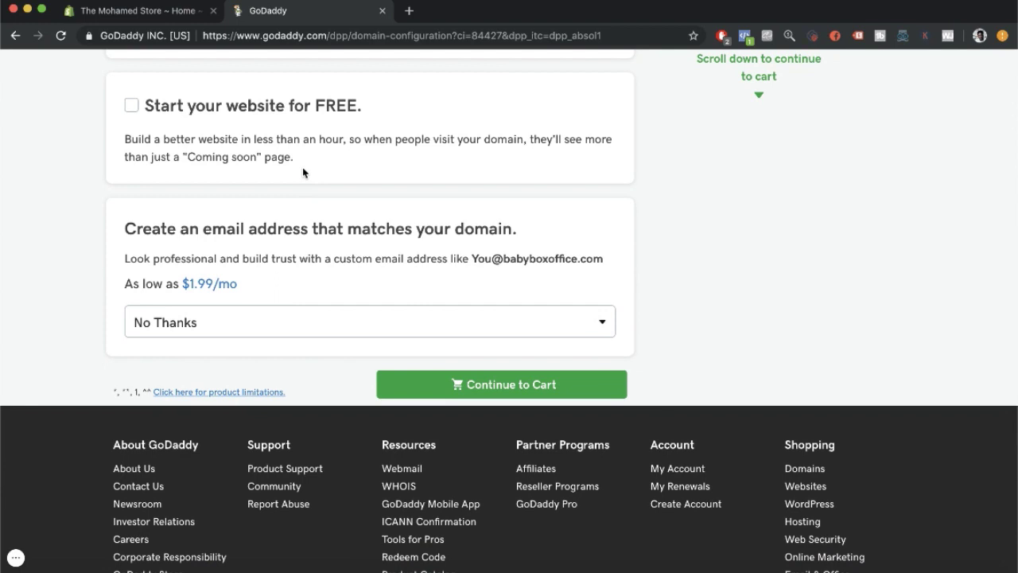
click(244, 319)
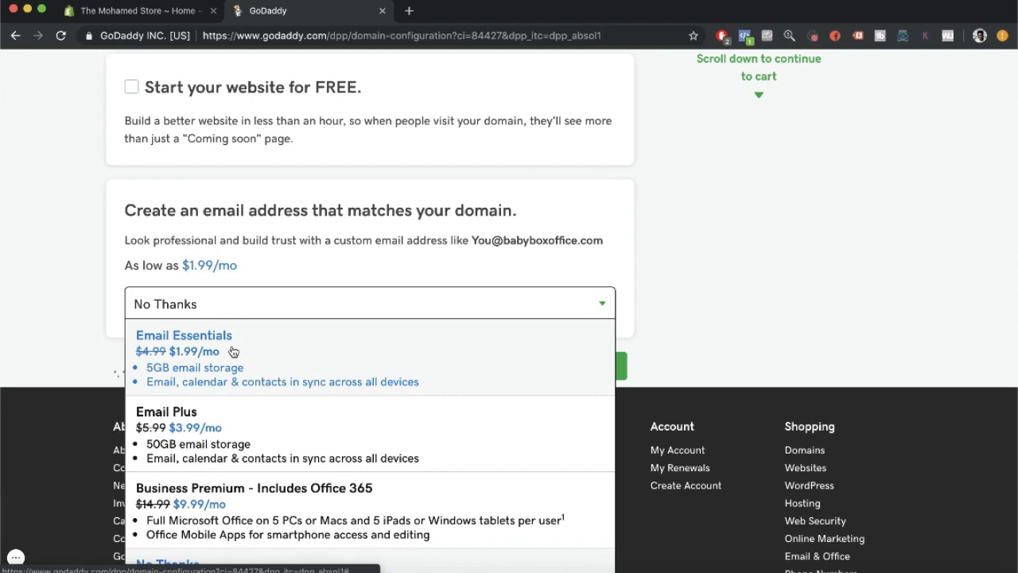
click(209, 362)
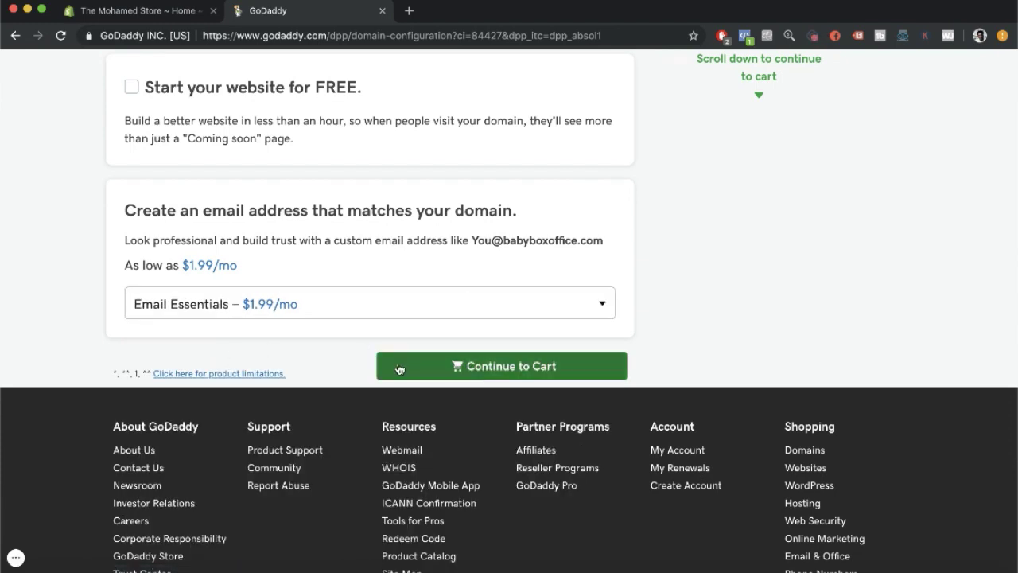
click(442, 366)
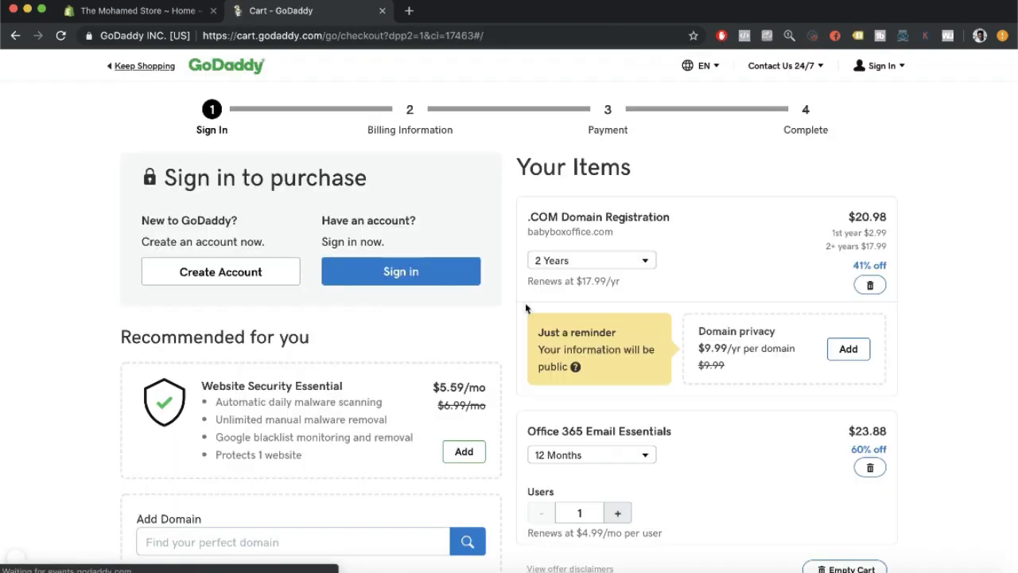
Change babyboxoffice.com registration to 1 Year and Office 365 Email Essentials to 1 Month.
scroll(643, 313, down, 2)
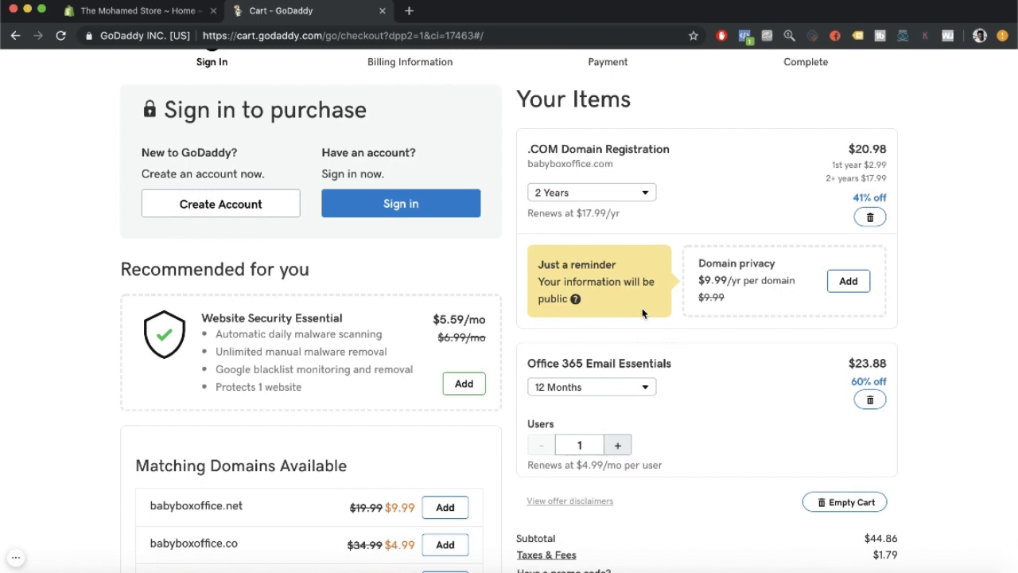
click(639, 193)
click(618, 216)
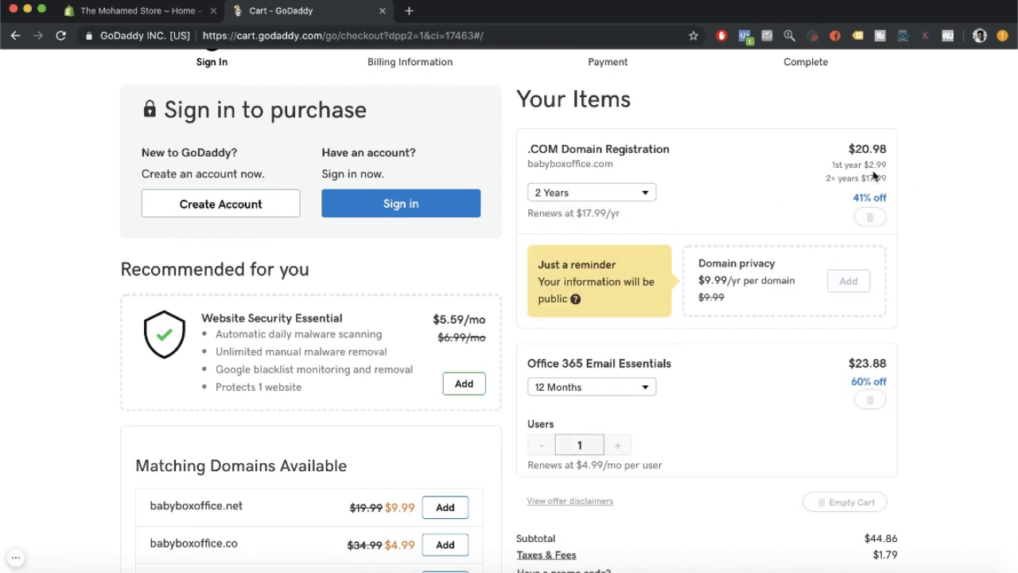
scroll(842, 210, down, 2)
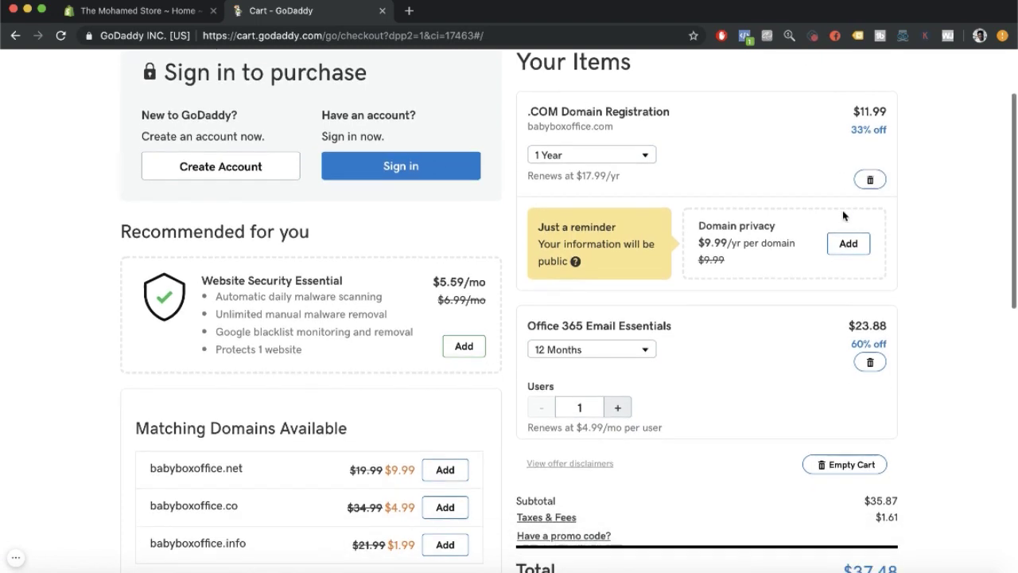
click(600, 294)
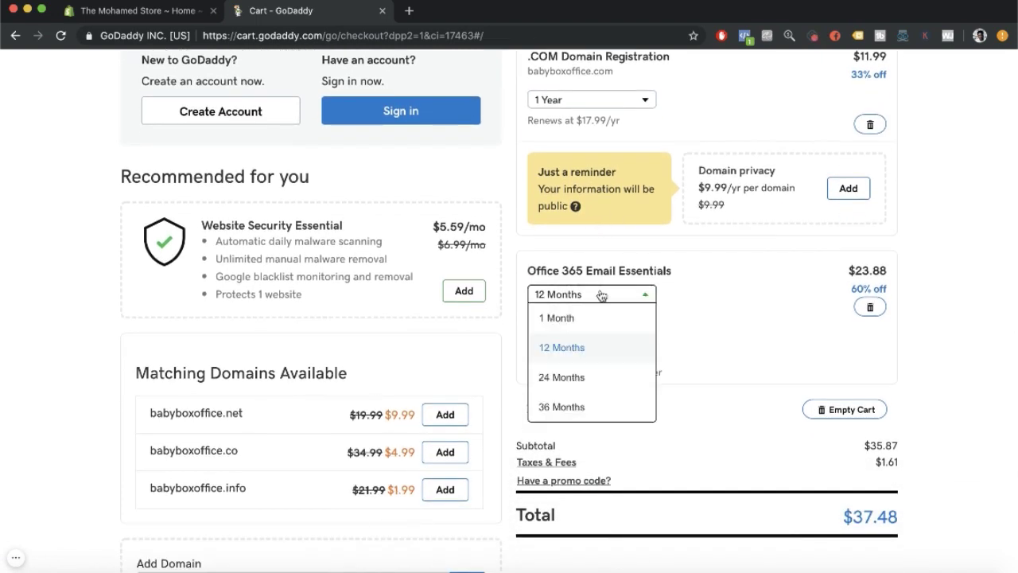
click(600, 319)
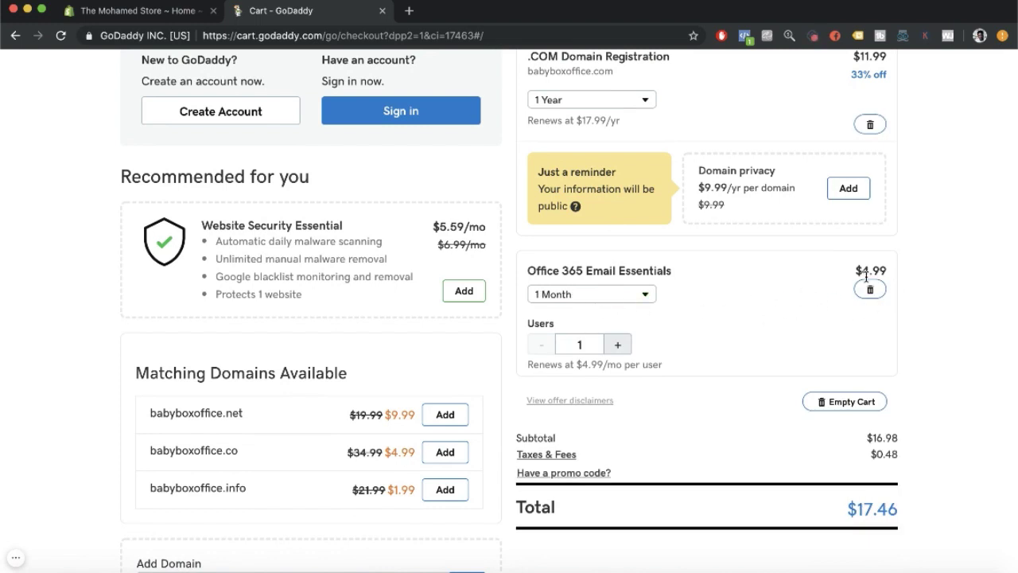
Check the updated cart prices and the $17.46 order total.
drag(861, 270, 900, 273)
click(914, 279)
scroll(915, 280, down, 1)
scroll(915, 280, down, 3)
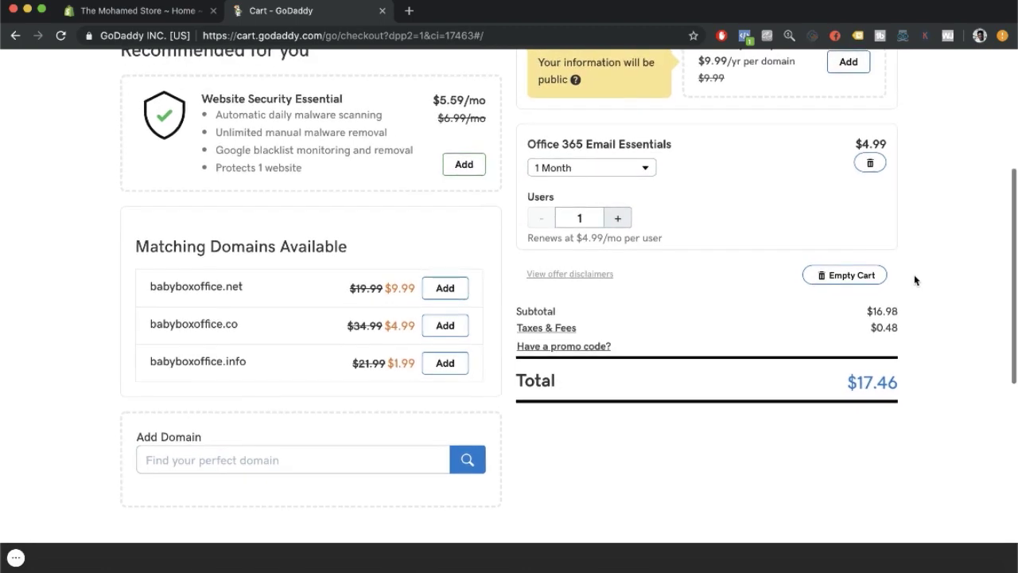
scroll(915, 280, up, 5)
scroll(693, 405, down, 8)
scroll(931, 412, up, 4)
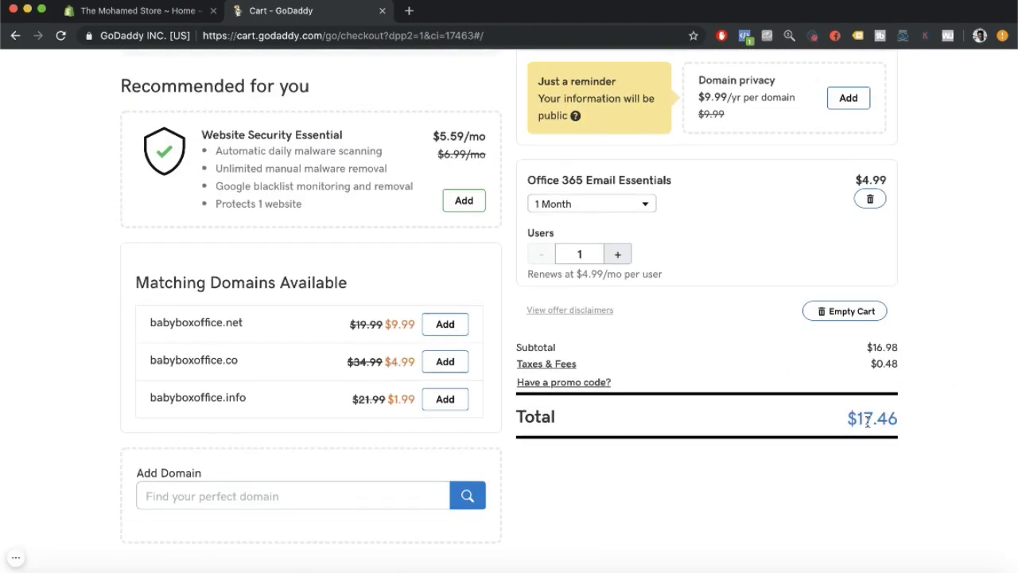
drag(858, 427, 894, 427)
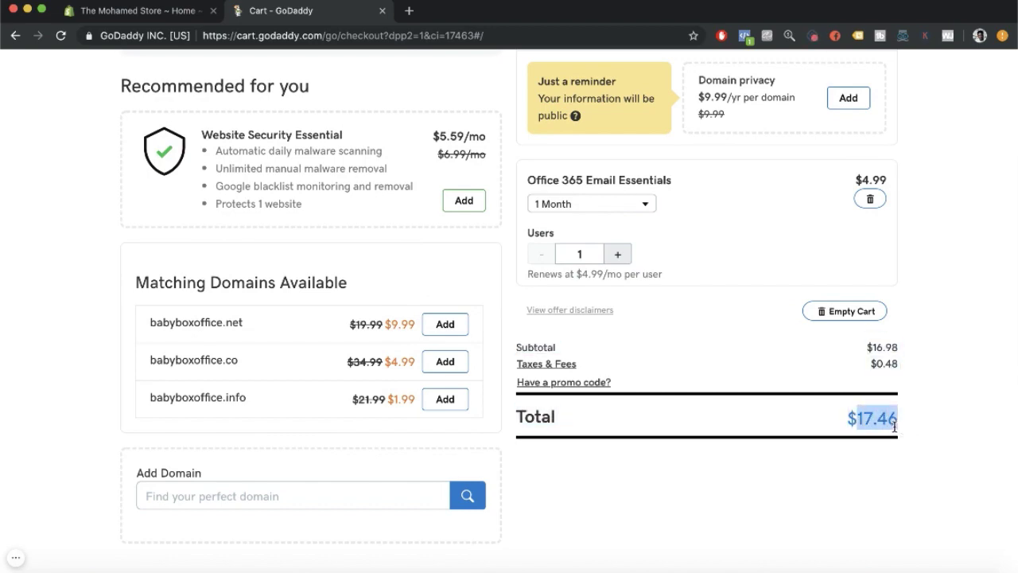
scroll(894, 427, up, 3)
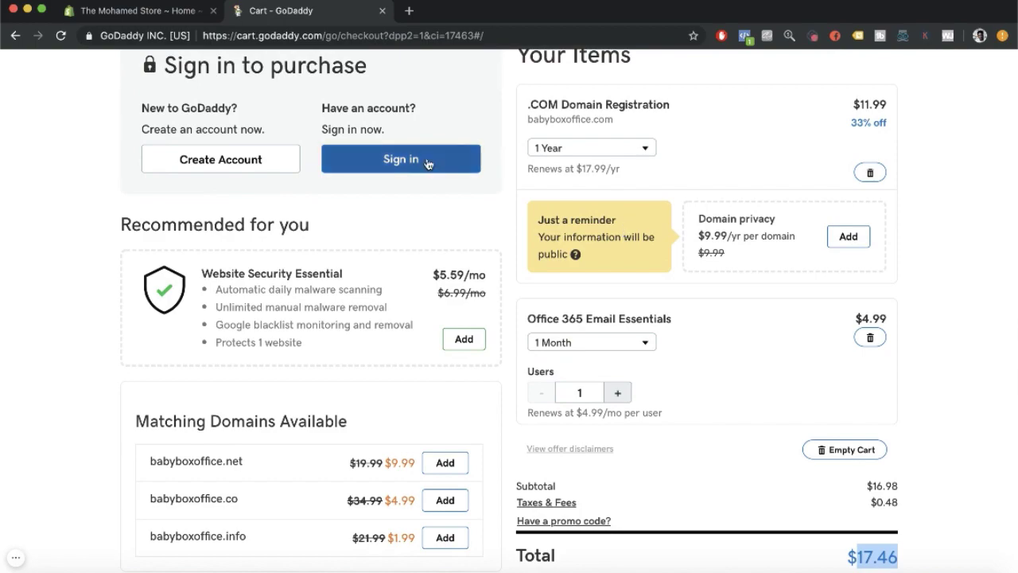
scroll(473, 223, up, 3)
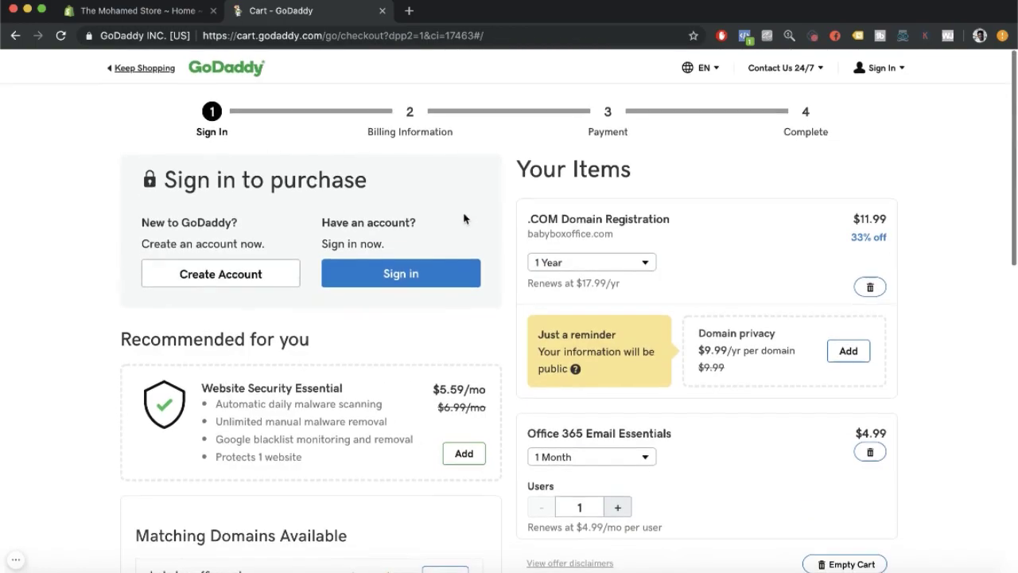
Sign in to GoDaddy with saved credentials and complete the $17.60 purchase.
click(424, 273)
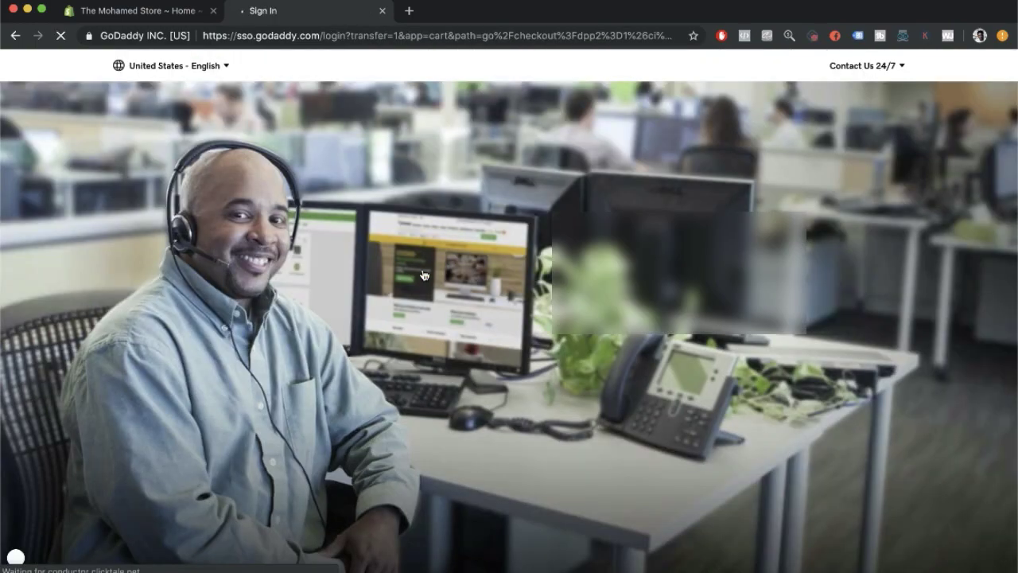
click(675, 368)
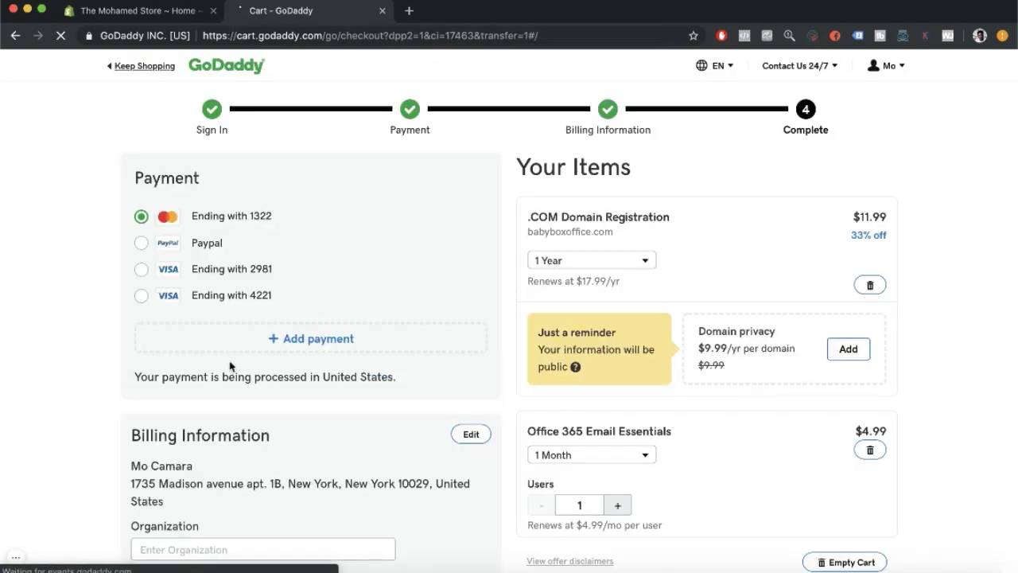
scroll(307, 318, down, 6)
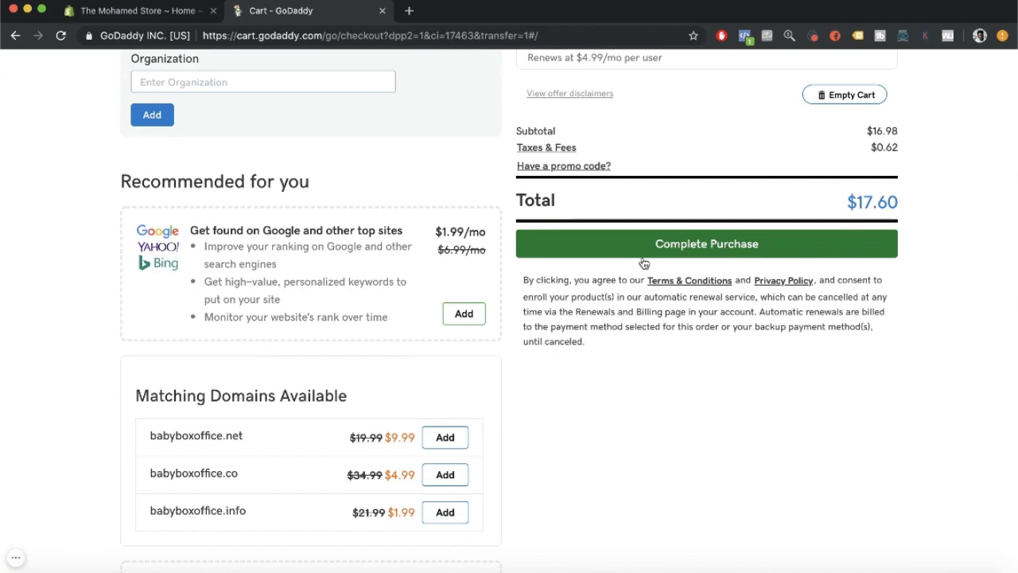
click(682, 247)
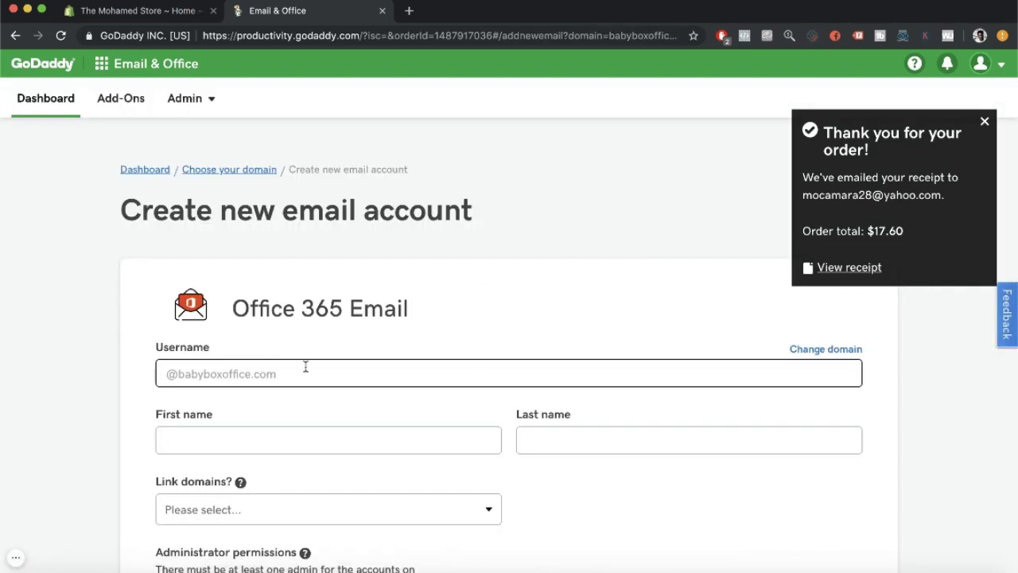
click(984, 121)
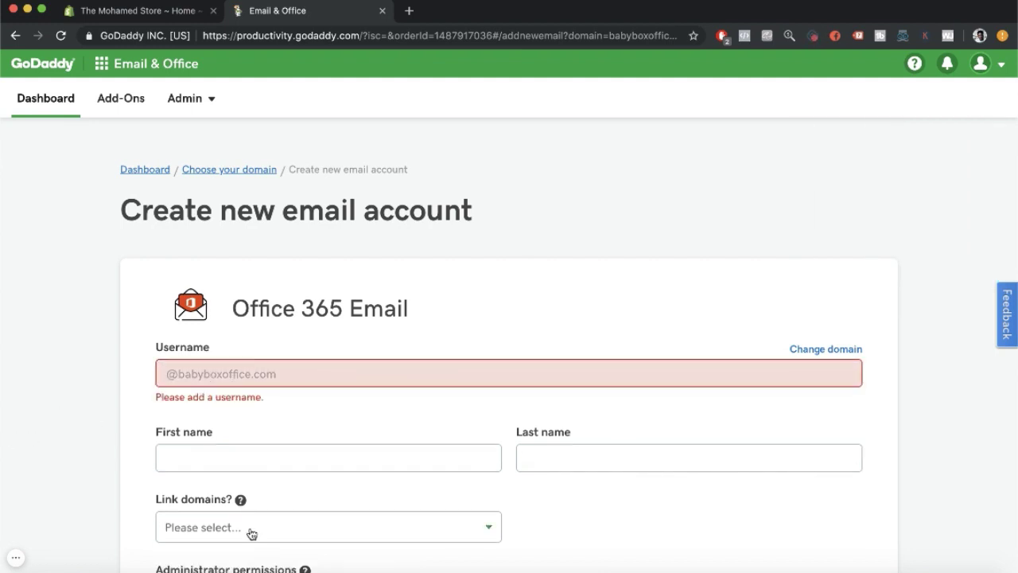
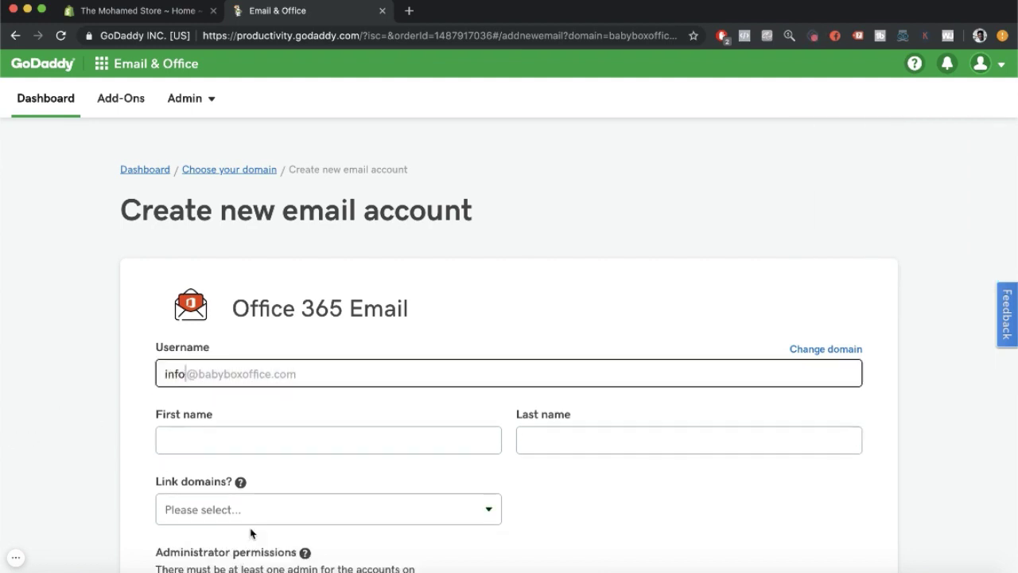
scroll(344, 406, down, 2)
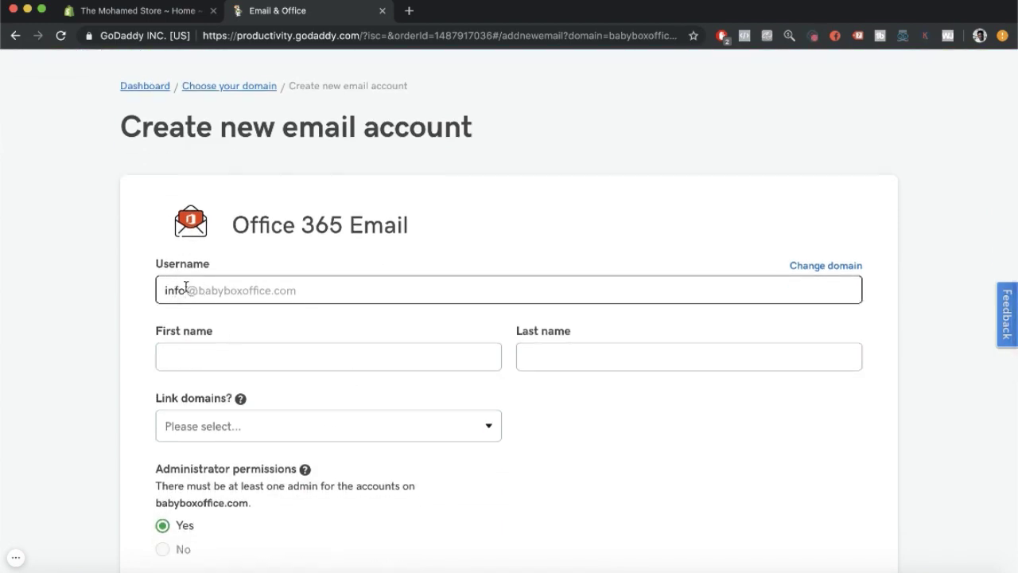
click(220, 353)
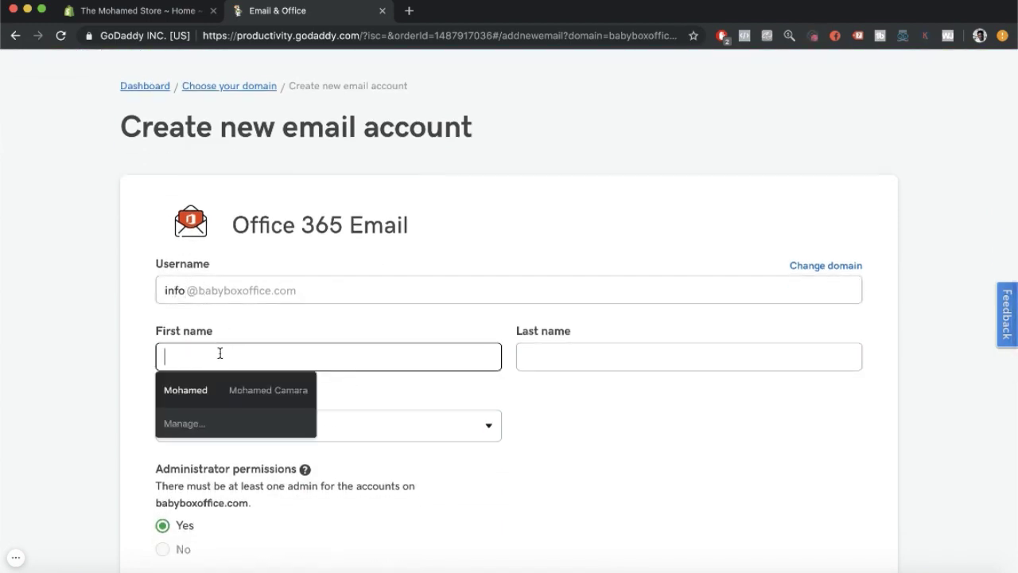
click(186, 390)
scroll(246, 393, down, 1)
Set Link domains to Do not share.
click(246, 393)
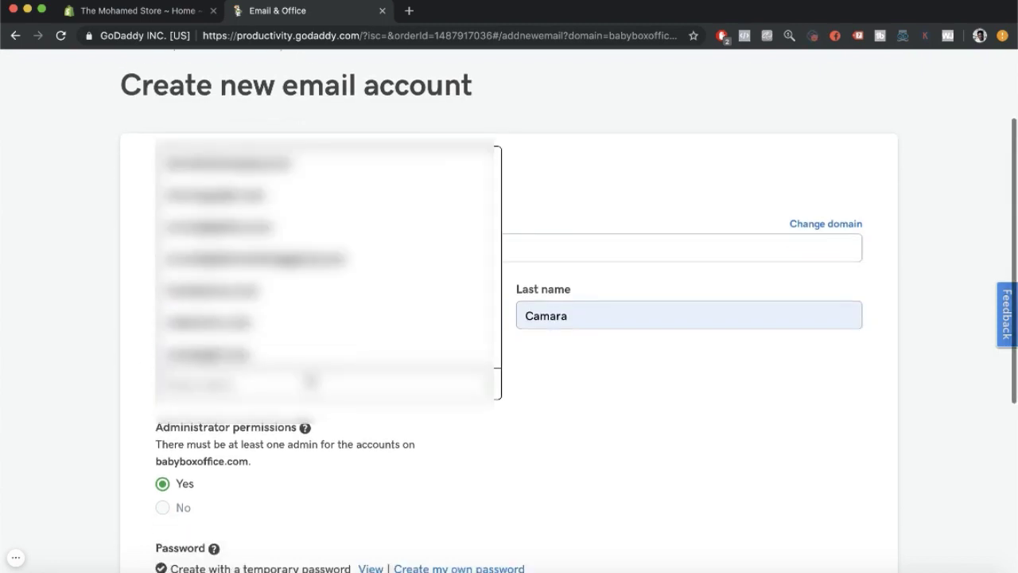
click(602, 422)
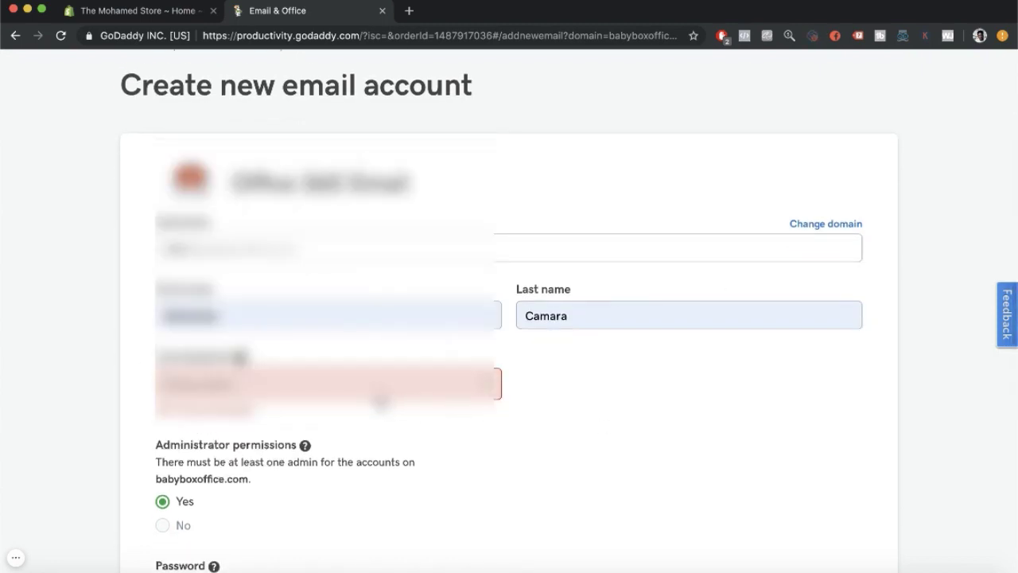
click(374, 396)
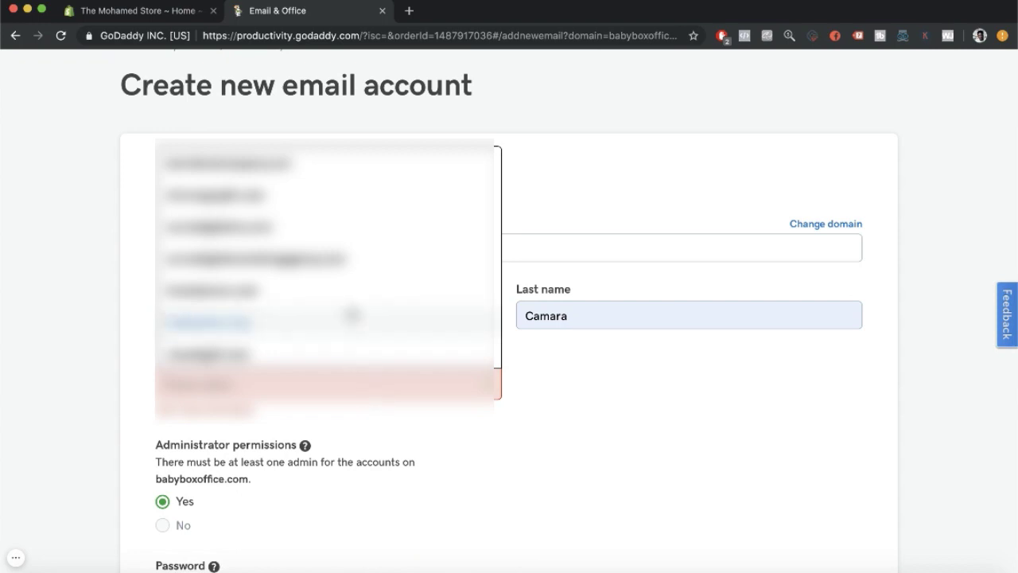
scroll(353, 314, down, 3)
scroll(352, 315, down, 1)
scroll(353, 314, up, 5)
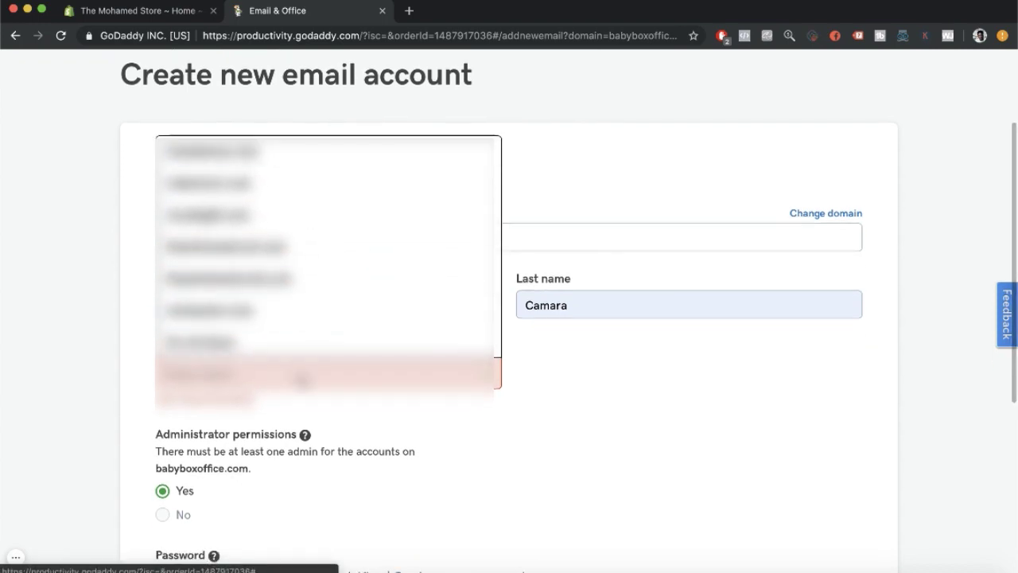
scroll(125, 327, up, 2)
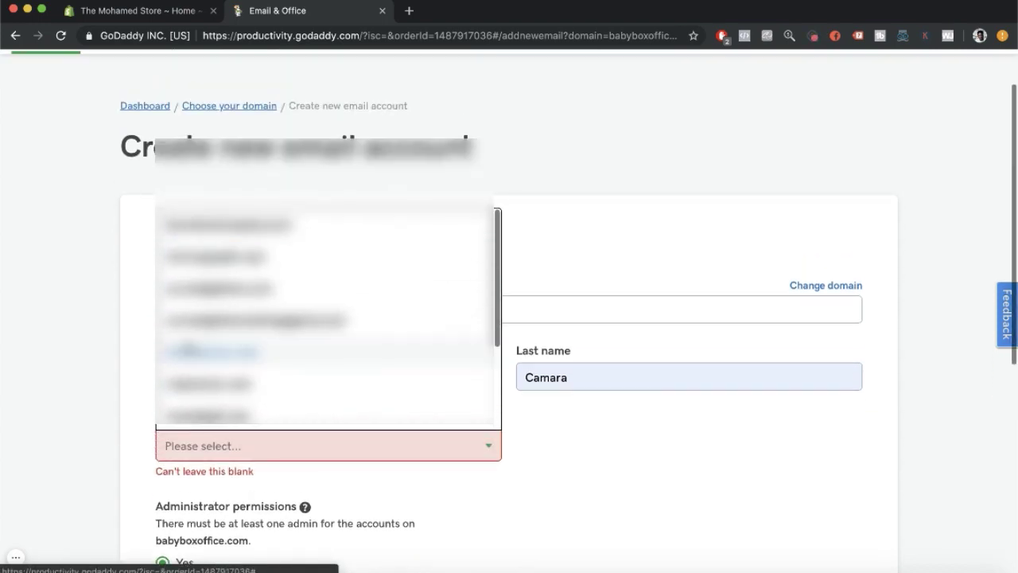
click(127, 333)
click(190, 443)
scroll(318, 350, down, 3)
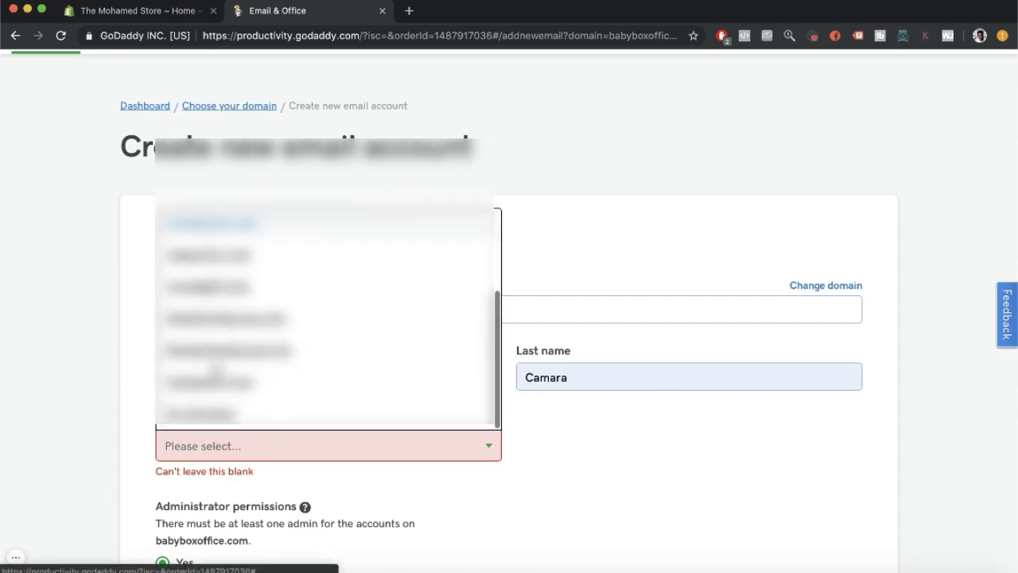
click(239, 410)
Choose to create your own password for the account.
scroll(239, 414, down, 3)
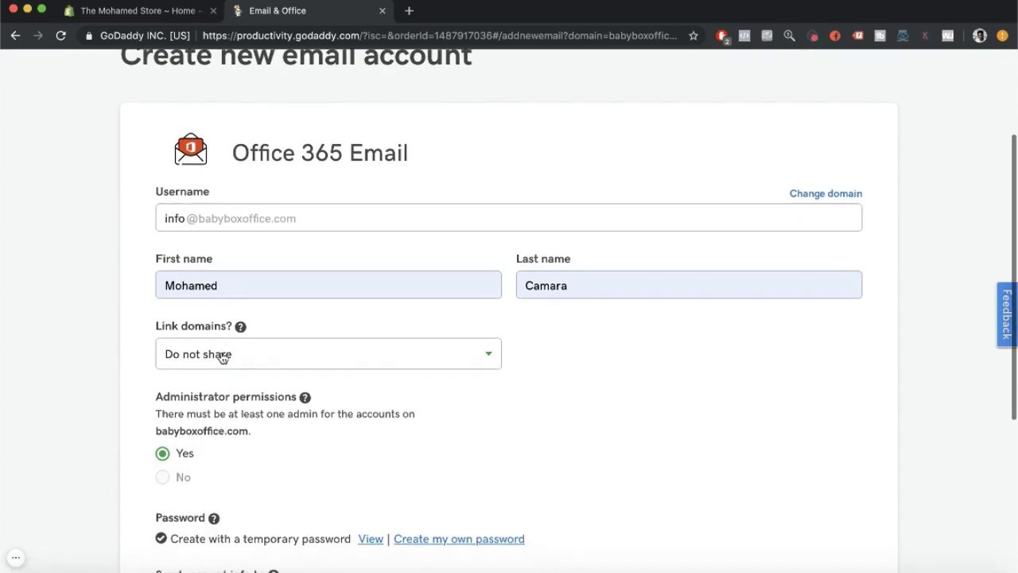
scroll(252, 386, down, 3)
scroll(216, 309, down, 2)
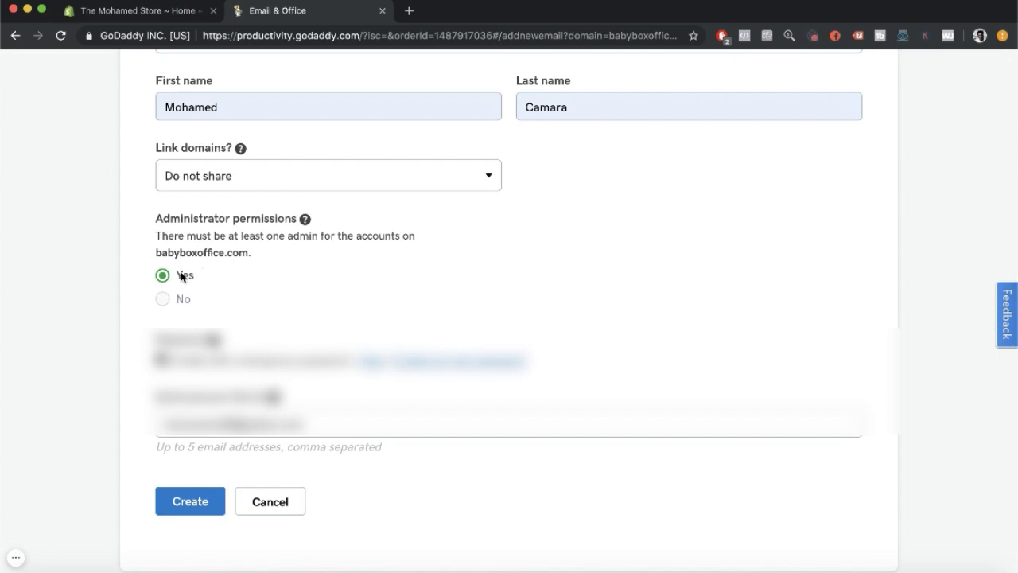
scroll(195, 311, down, 2)
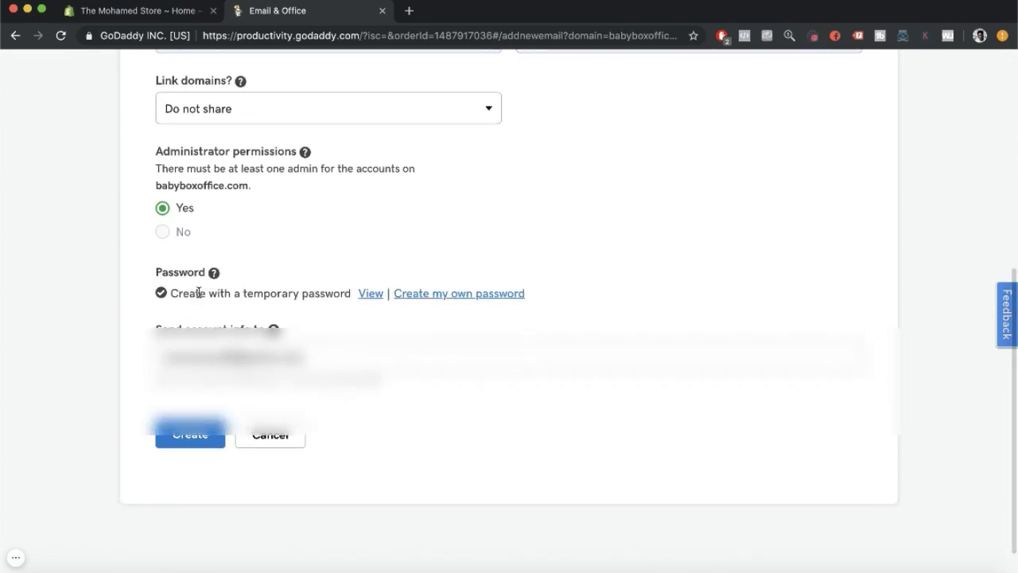
click(437, 296)
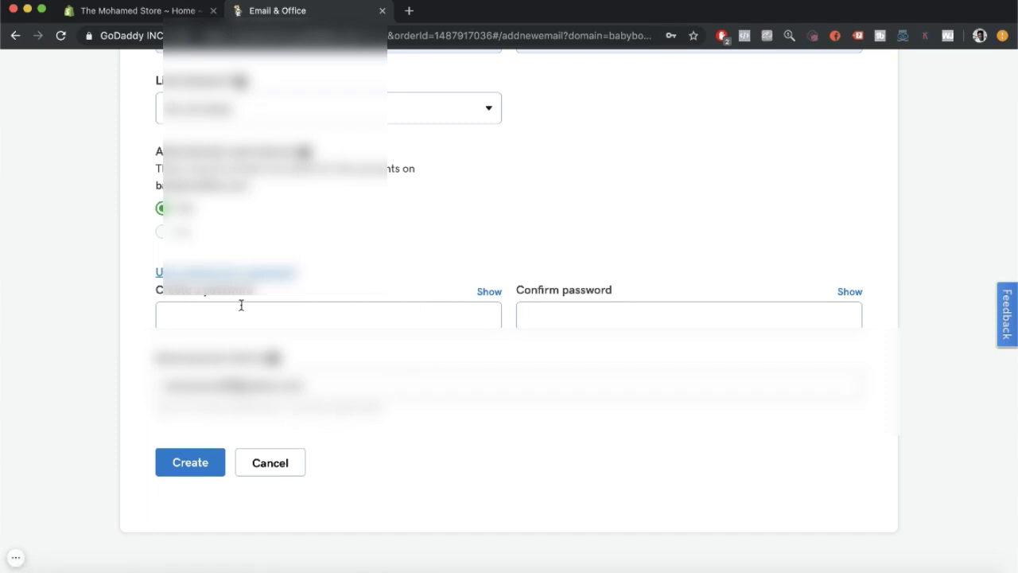
click(240, 317)
click(61, 329)
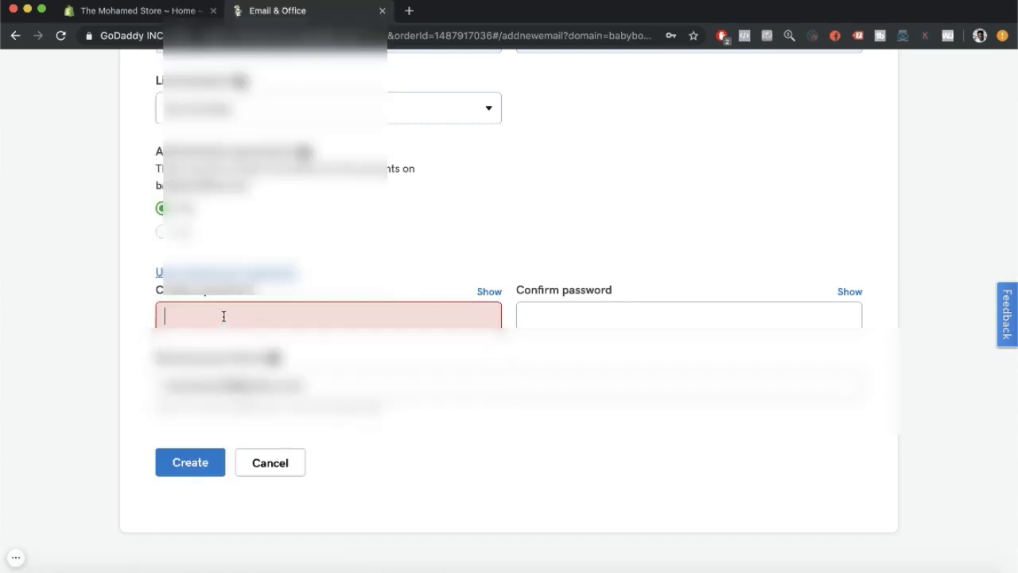
click(224, 316)
text(•••••••••••••)
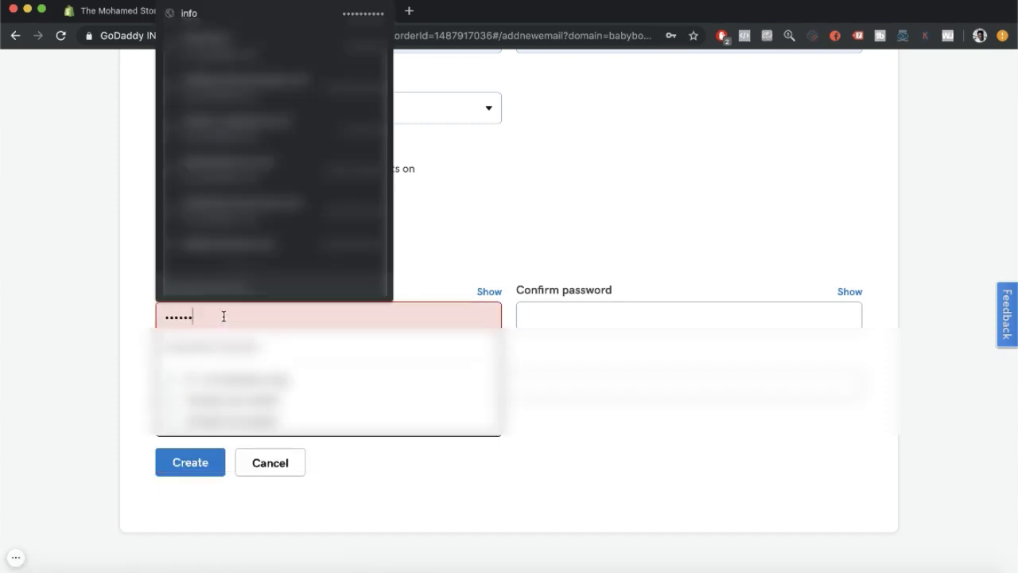
text(•)
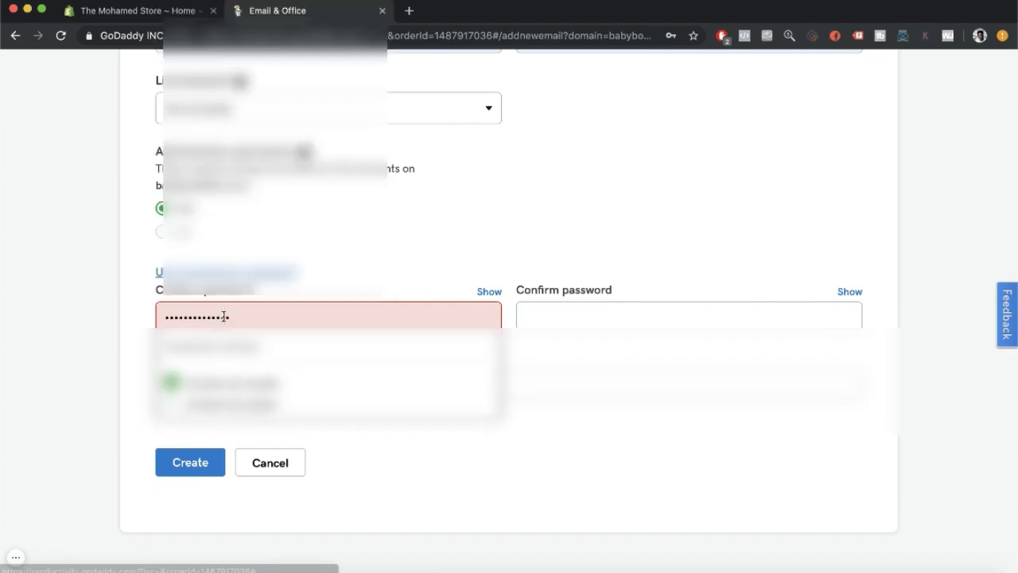
key(Tab)
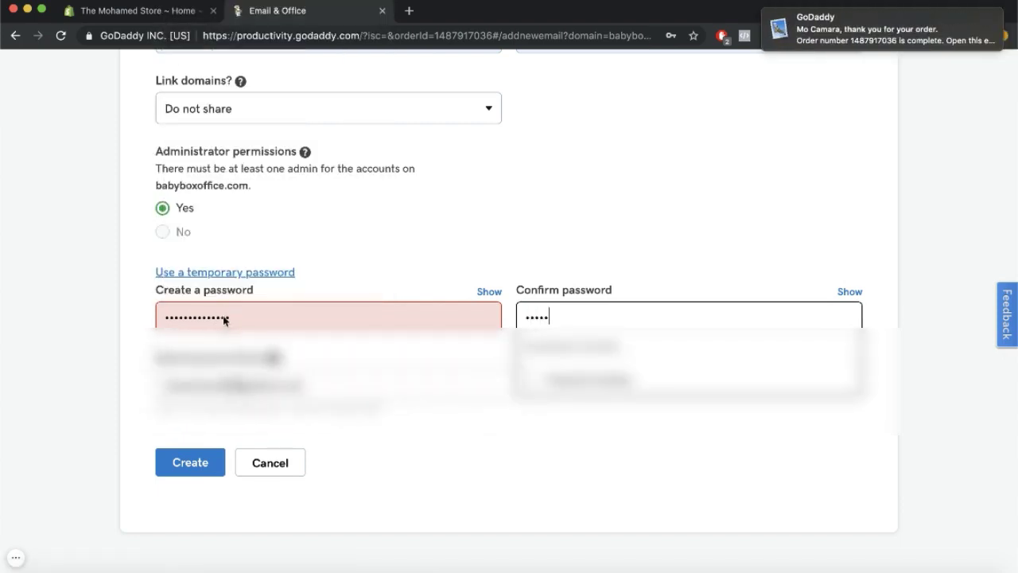
key(Return)
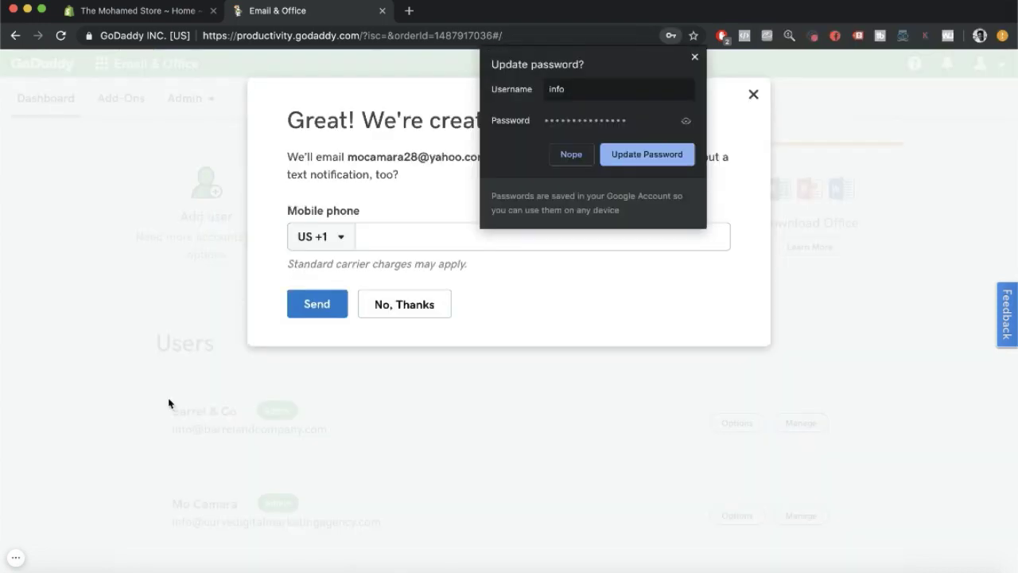
Dismiss the password and text-notification prompts, review the email users list, then open Shopify's Domains settings.
click(694, 56)
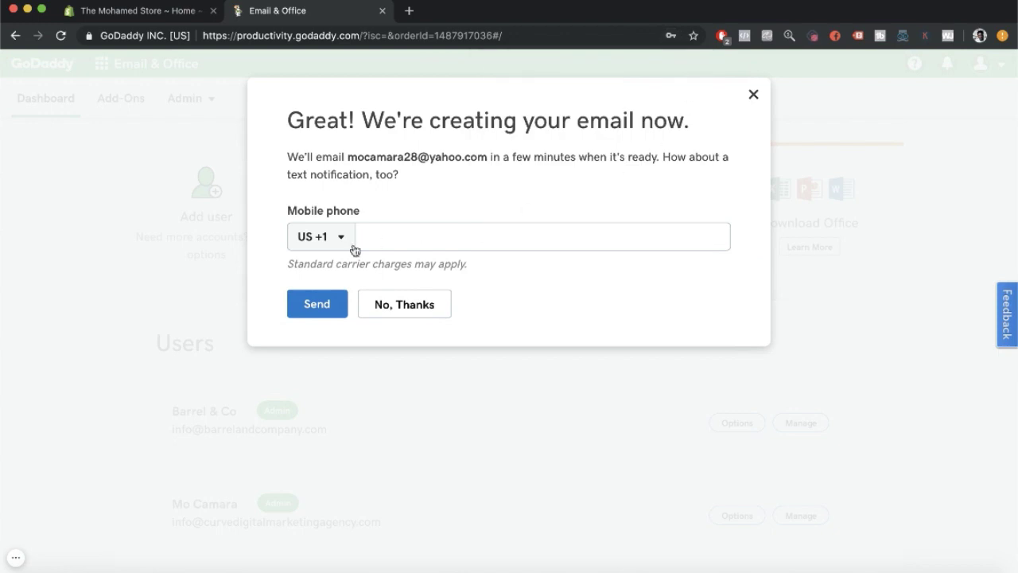
click(404, 304)
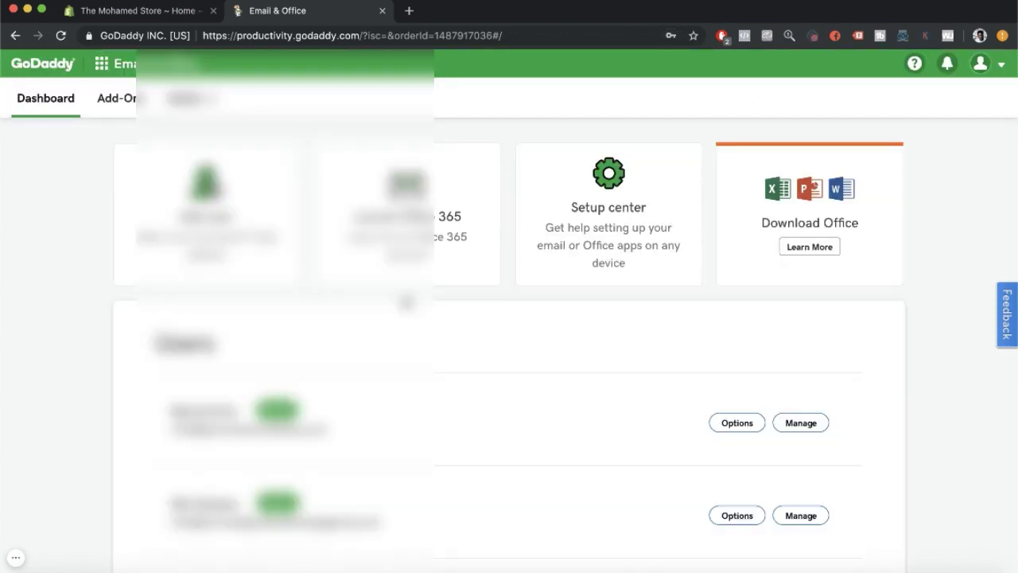
scroll(399, 345, down, 3)
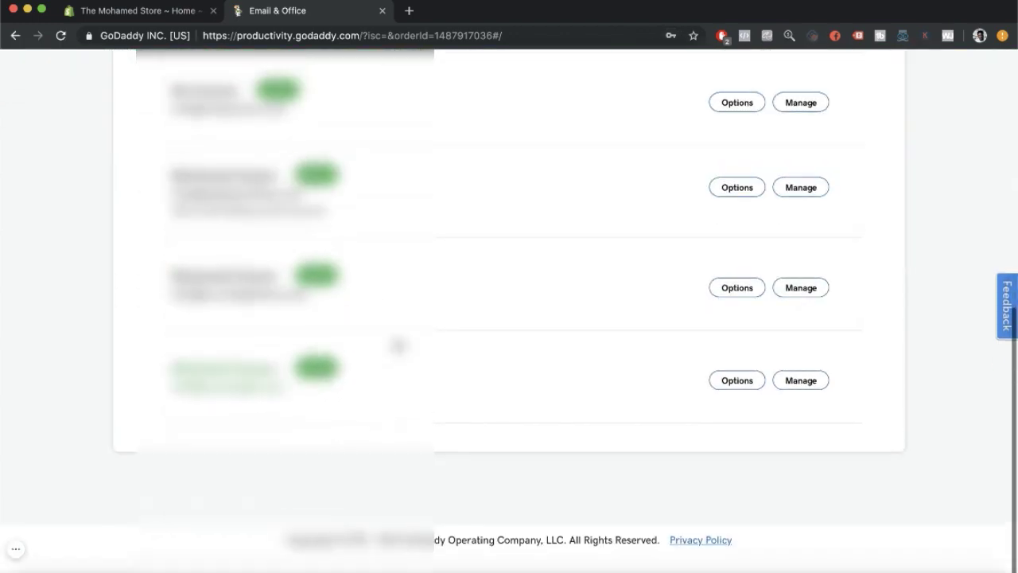
scroll(399, 345, down, 3)
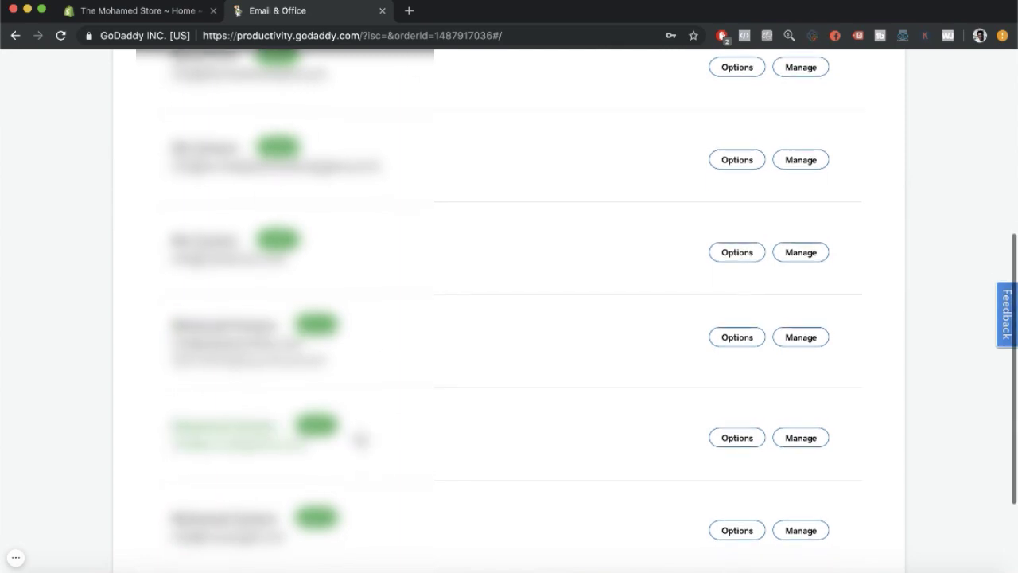
scroll(360, 439, down, 1)
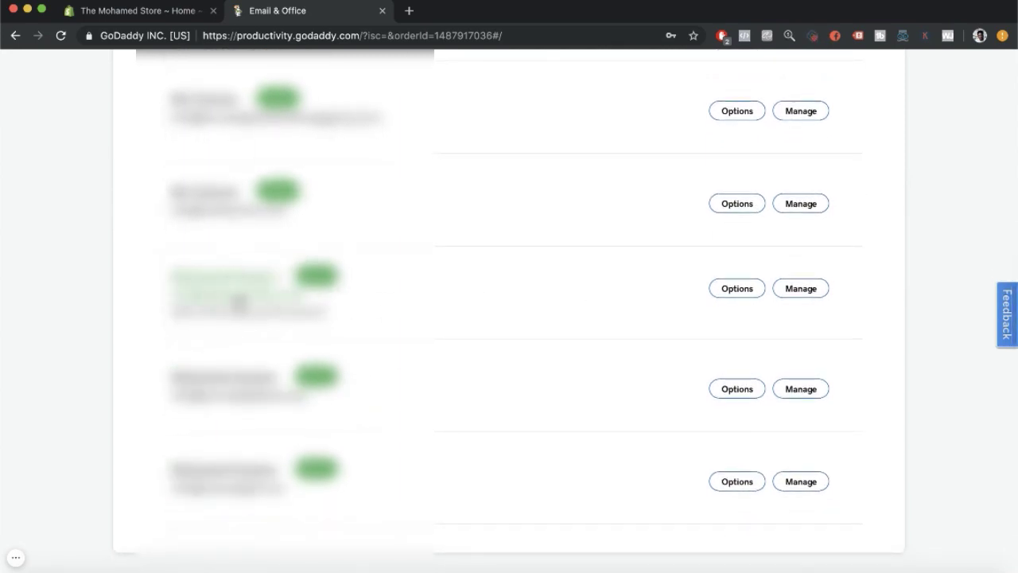
scroll(329, 237, up, 10)
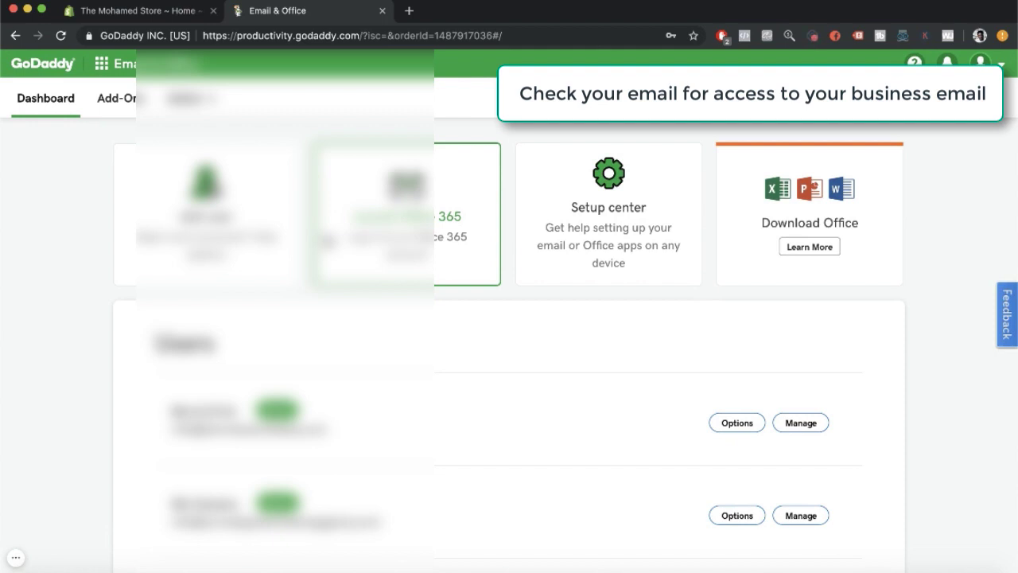
click(129, 16)
click(555, 411)
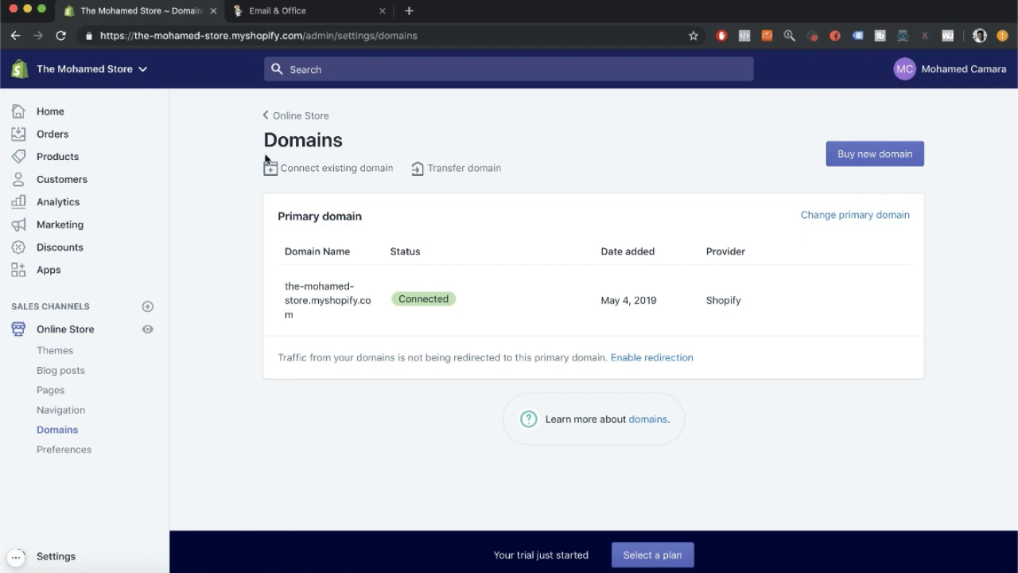
click(70, 121)
scroll(467, 253, down, 3)
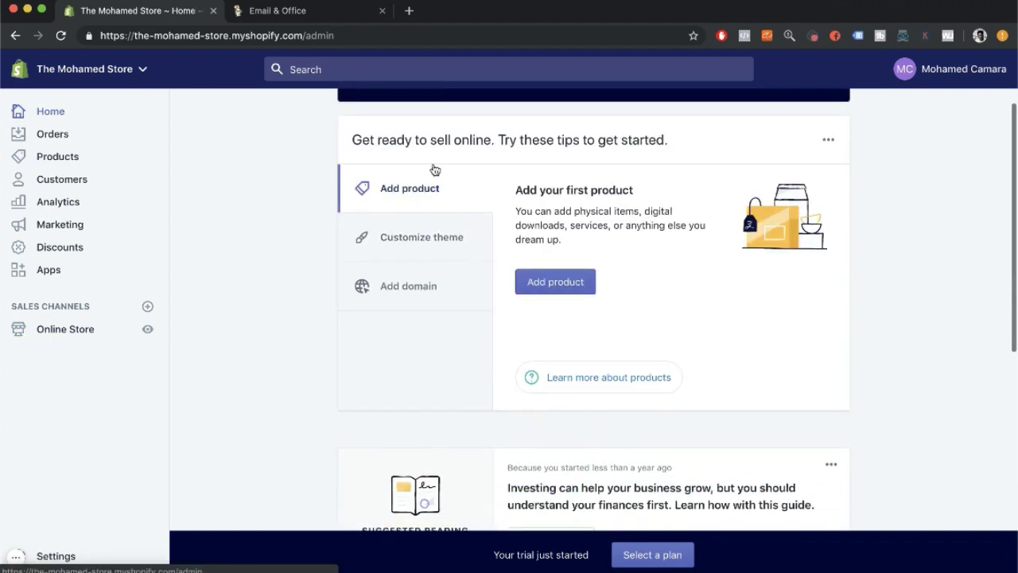
scroll(457, 189, up, 3)
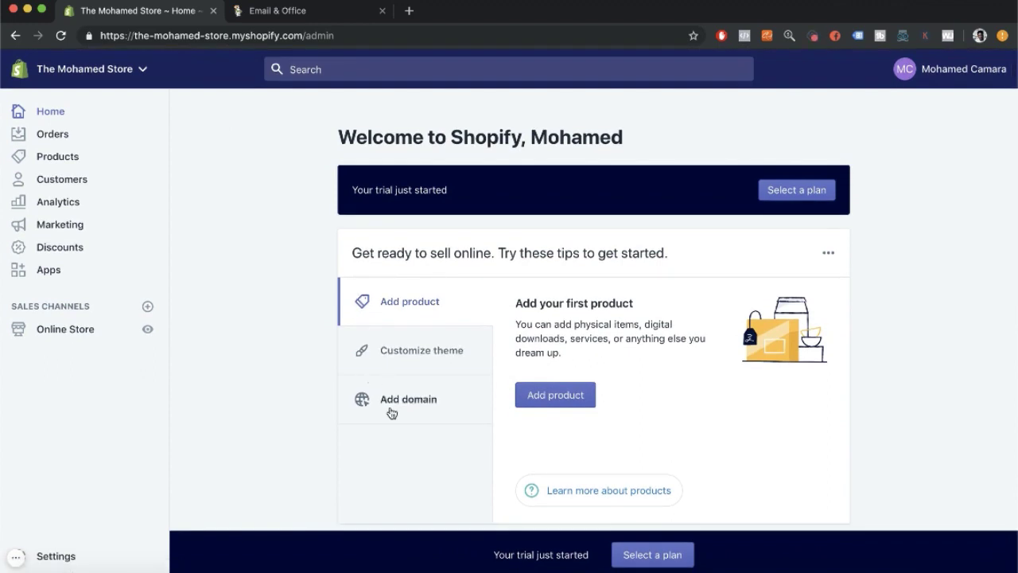
click(391, 413)
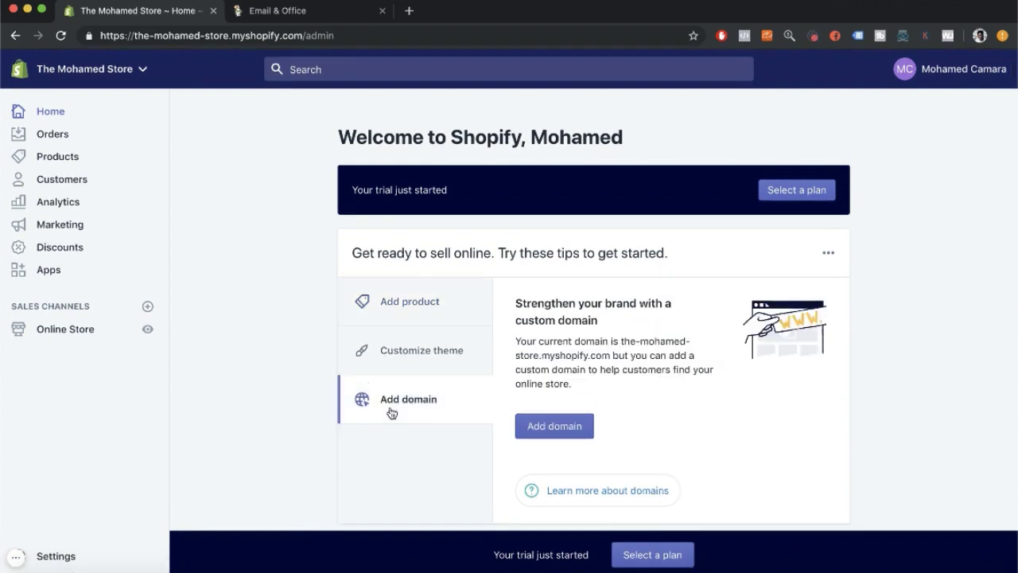
click(571, 434)
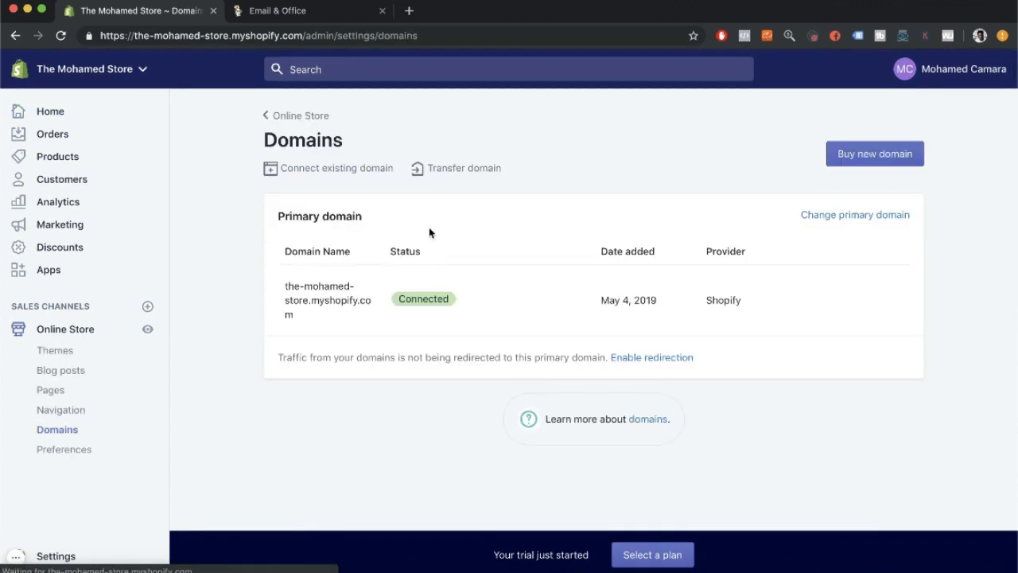
Enter babyboxoffice.com as an existing domain in Shopify and choose automatic connection through GoDaddy.
click(357, 174)
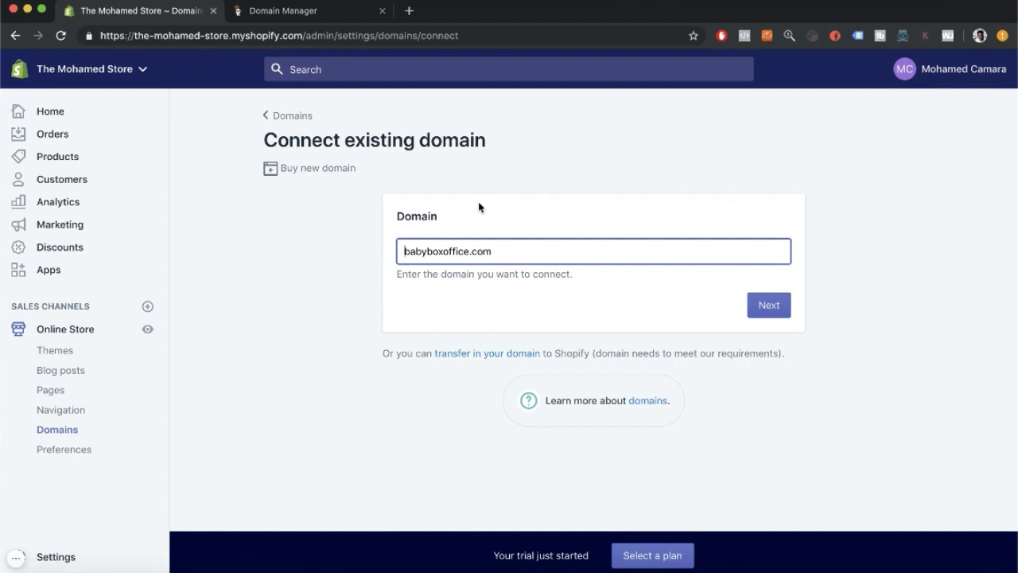
double_click(518, 249)
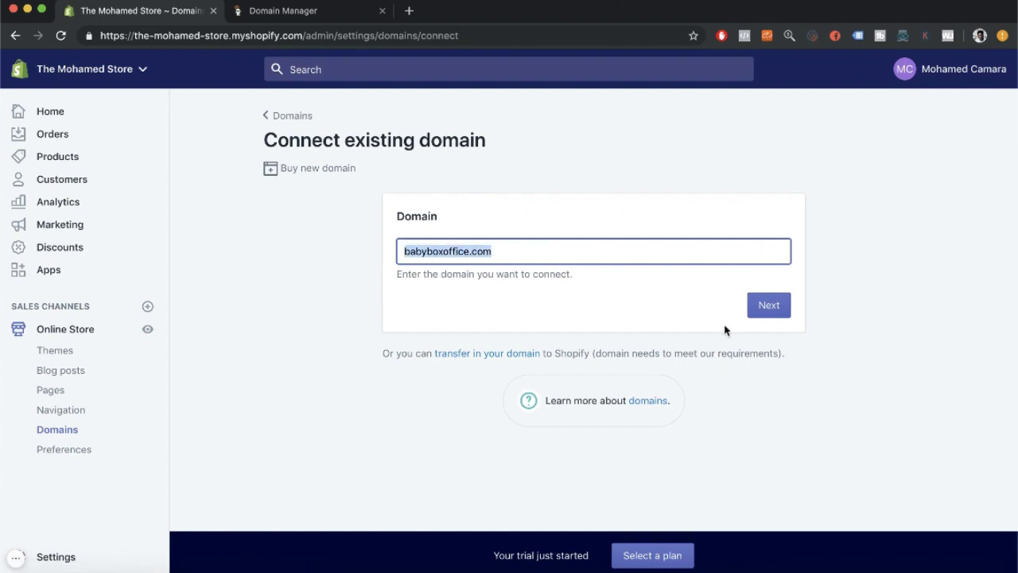
click(776, 306)
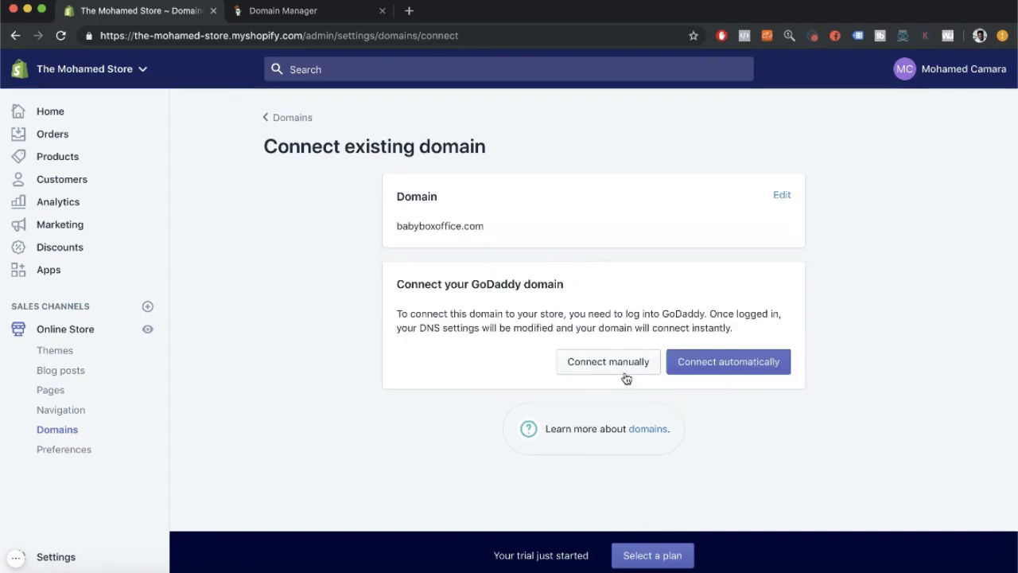
click(736, 362)
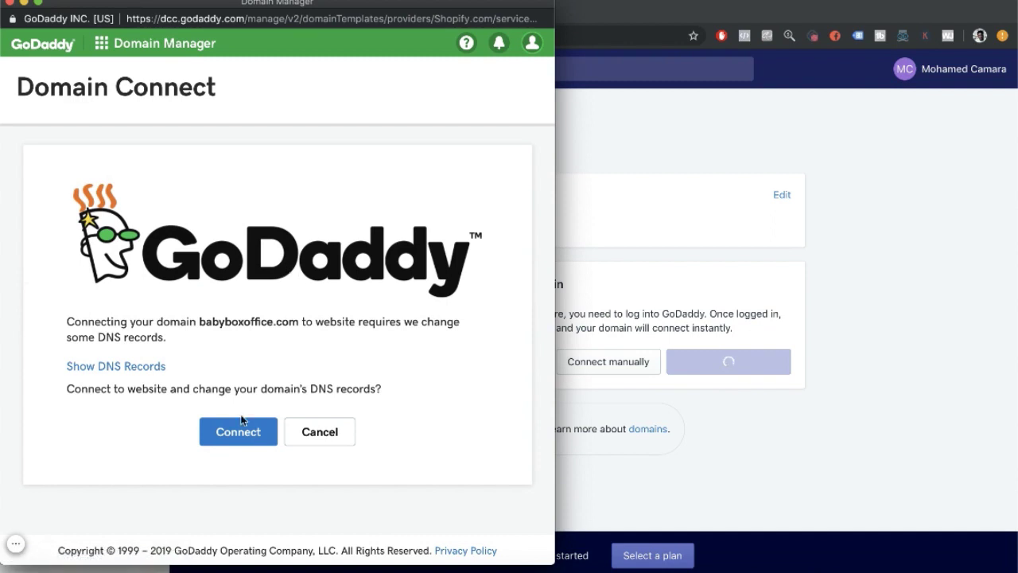
Approve the DNS record changes for babyboxoffice.com and close the success message.
click(241, 436)
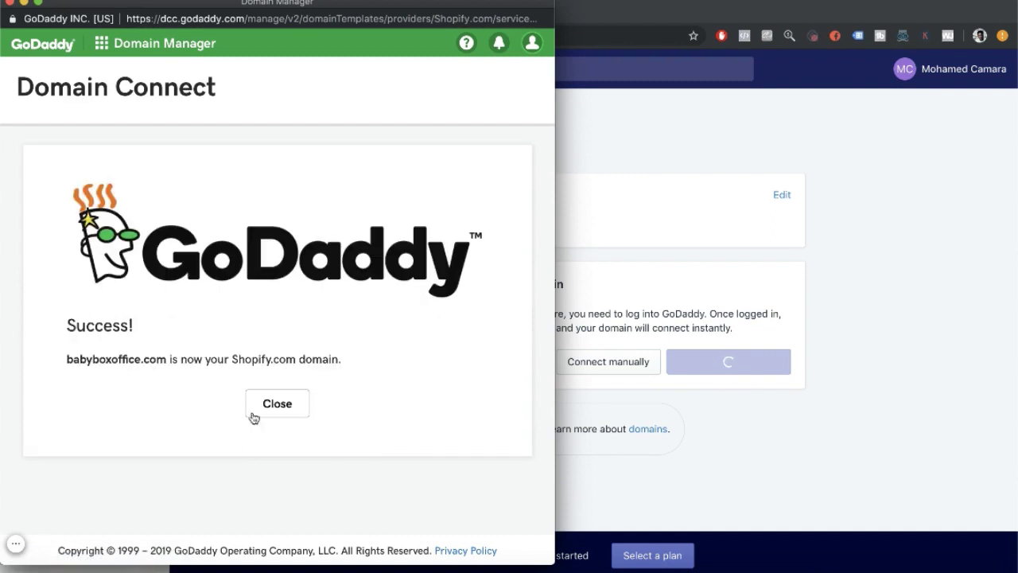
drag(70, 291, 262, 382)
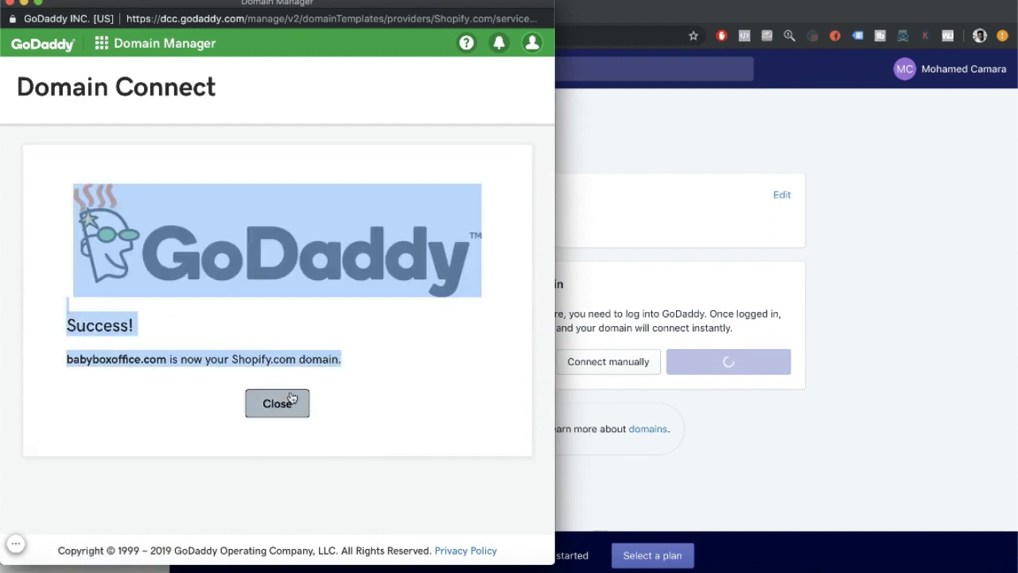
click(291, 402)
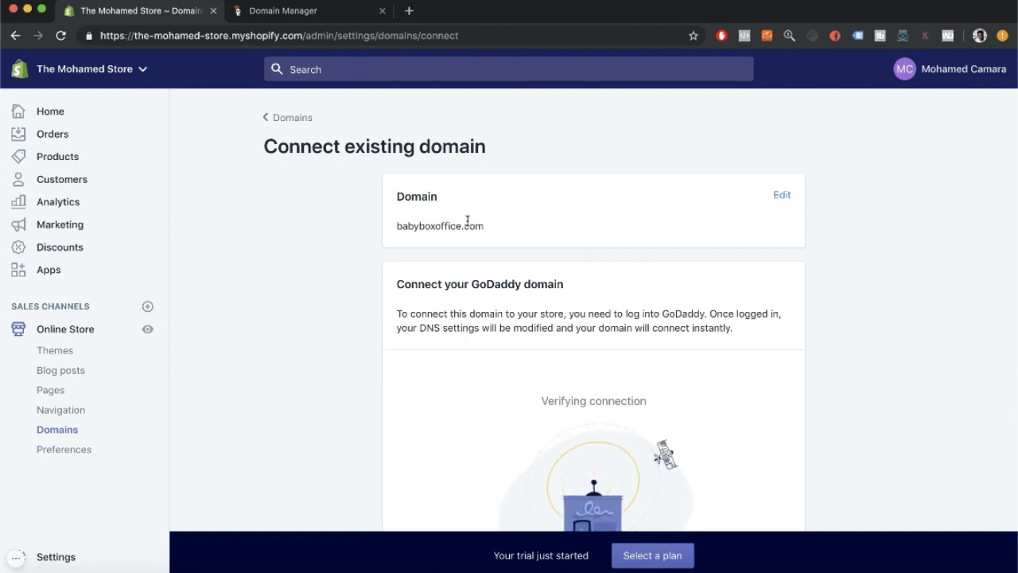